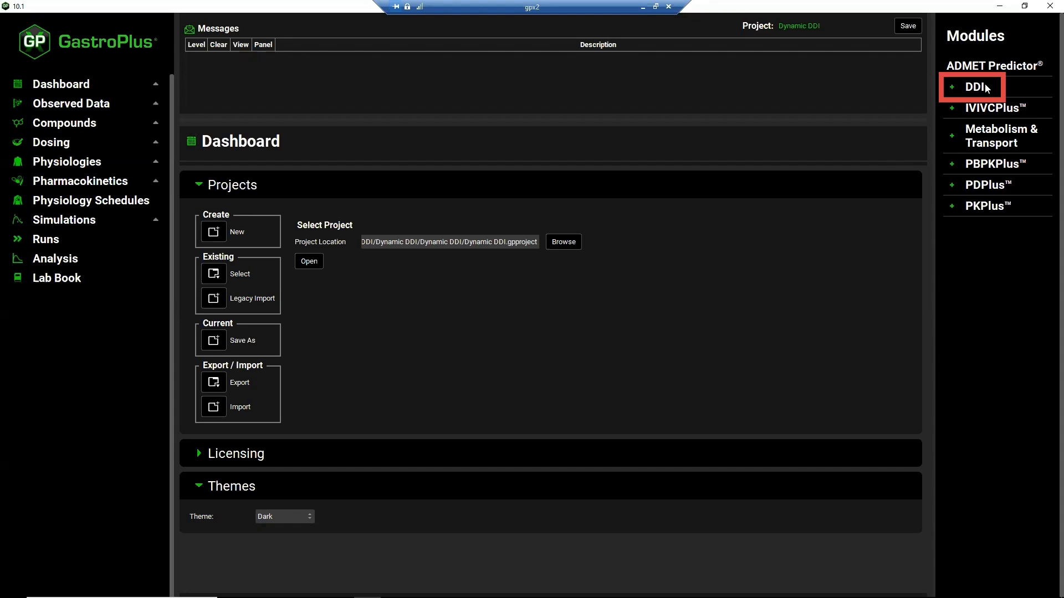
# Open the DDI module and expand the Configuration section of the drug-drug interaction setup.
pyautogui.click(985, 88)
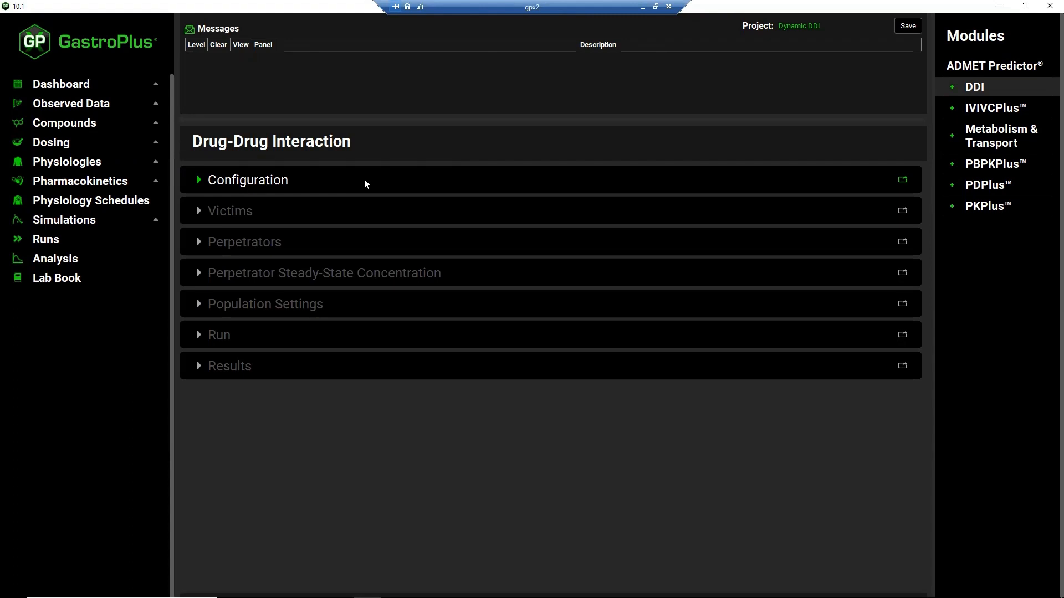
pyautogui.click(200, 181)
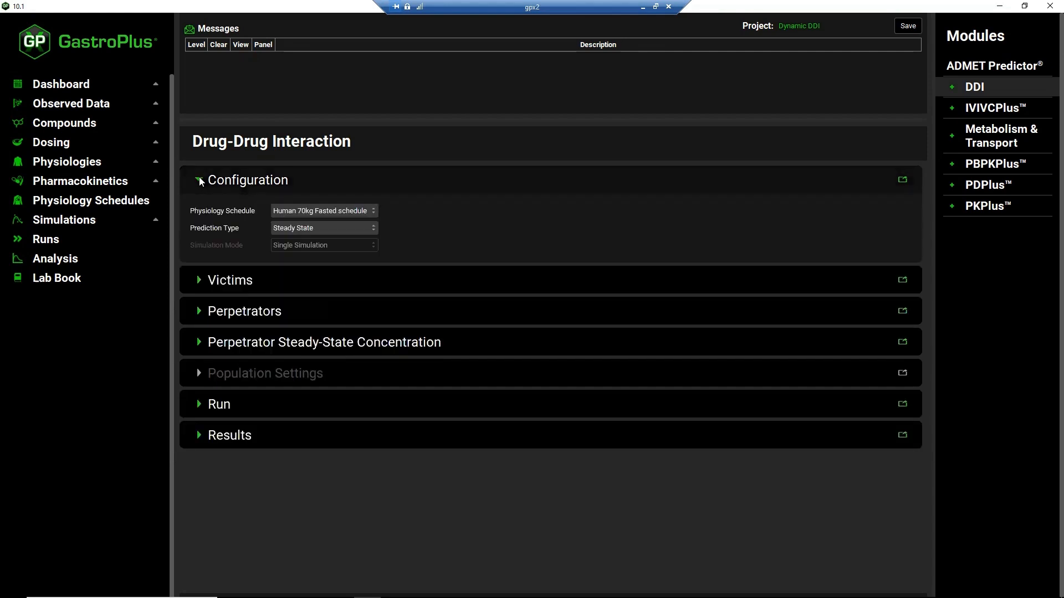
pyautogui.click(332, 183)
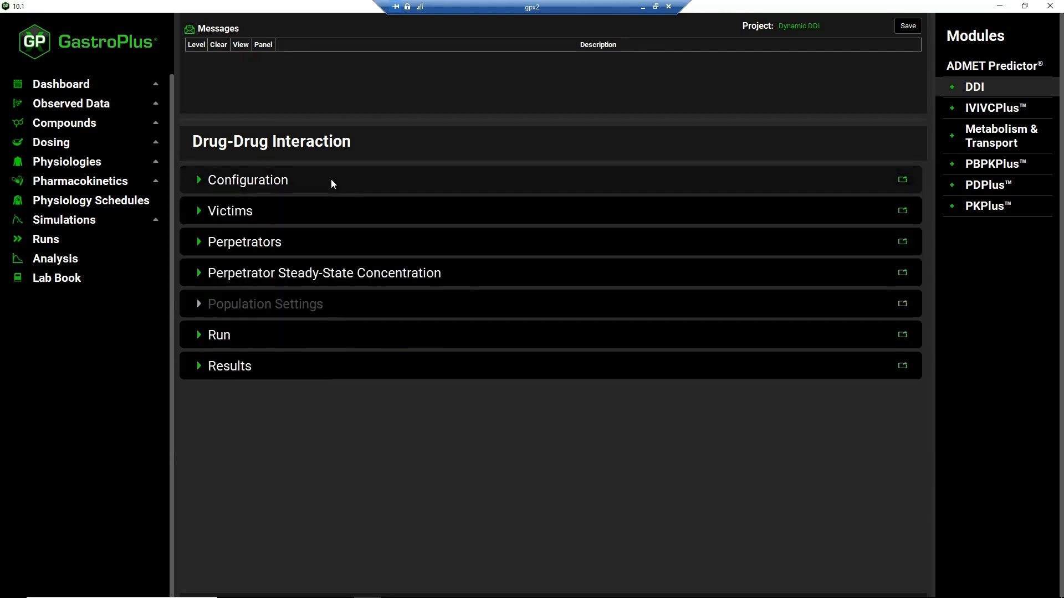
pyautogui.click(333, 184)
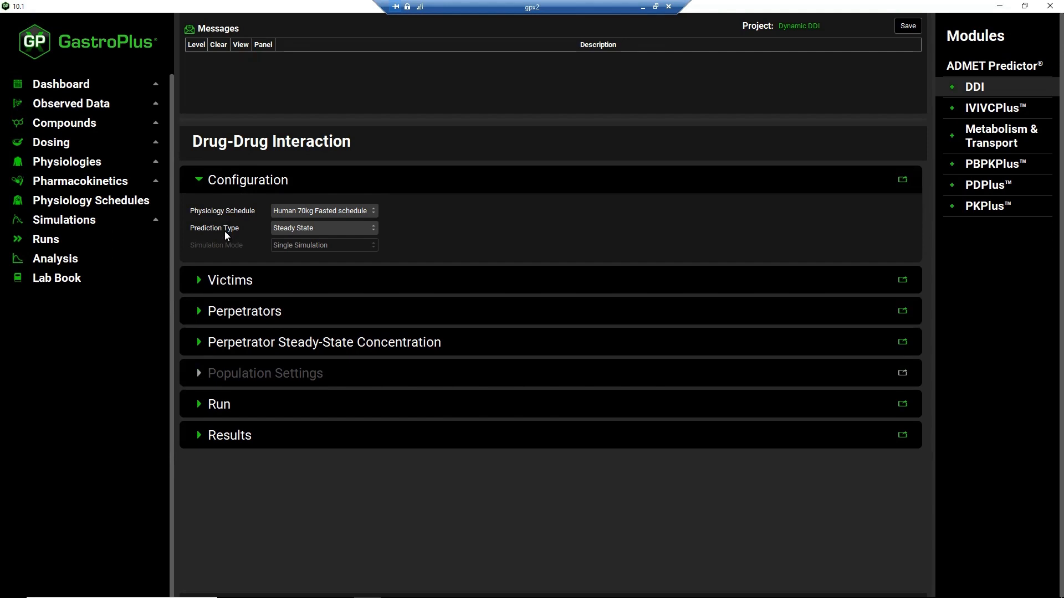
# Try the Dynamic prediction type with the Population Simulation mode, and return the prediction type to Steady State.
pyautogui.click(374, 231)
pyautogui.click(346, 248)
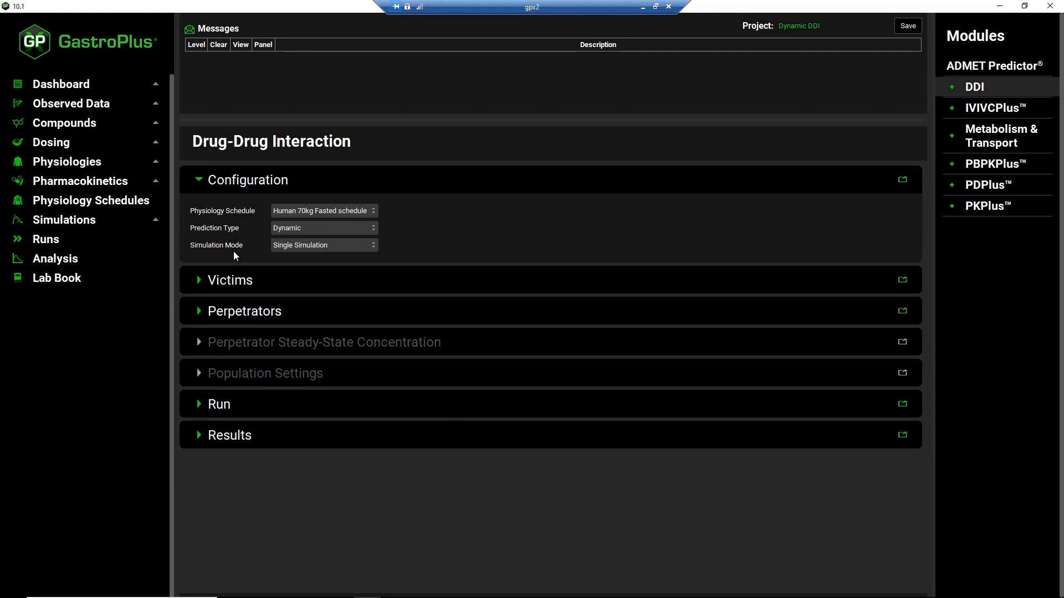
pyautogui.click(374, 247)
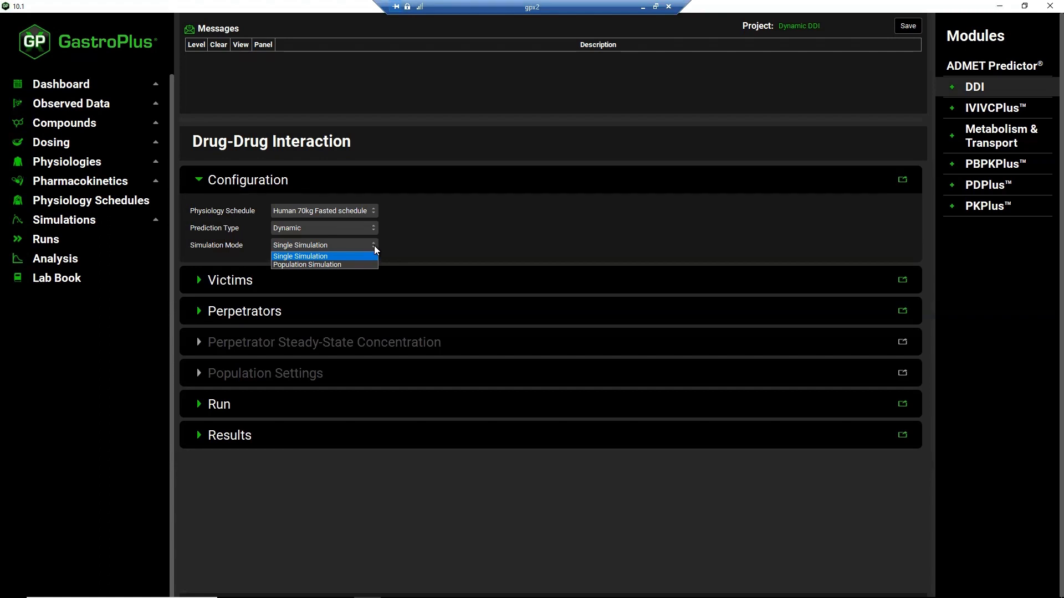
pyautogui.click(321, 264)
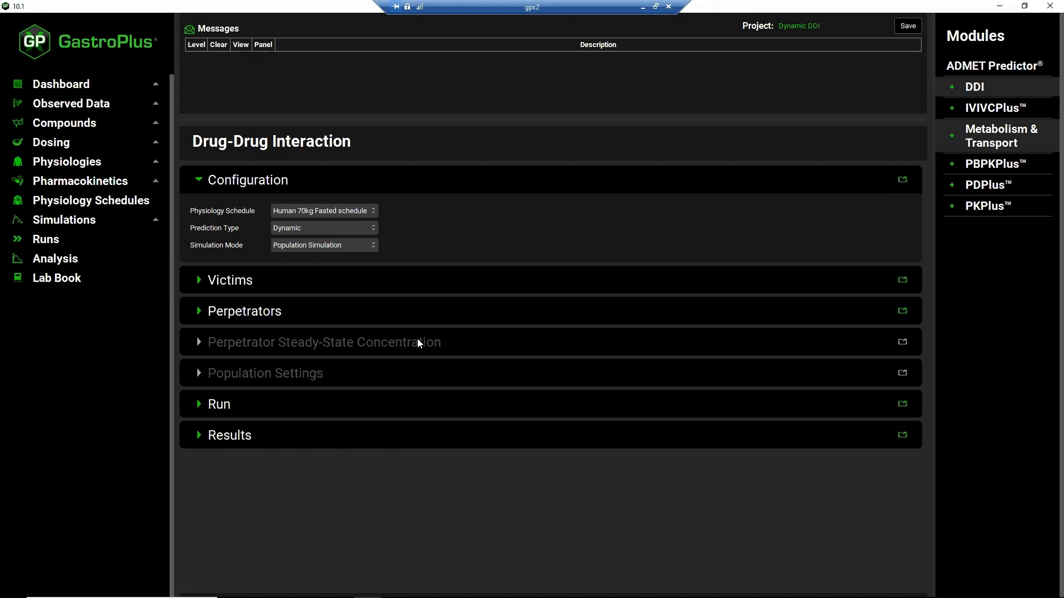
pyautogui.click(373, 228)
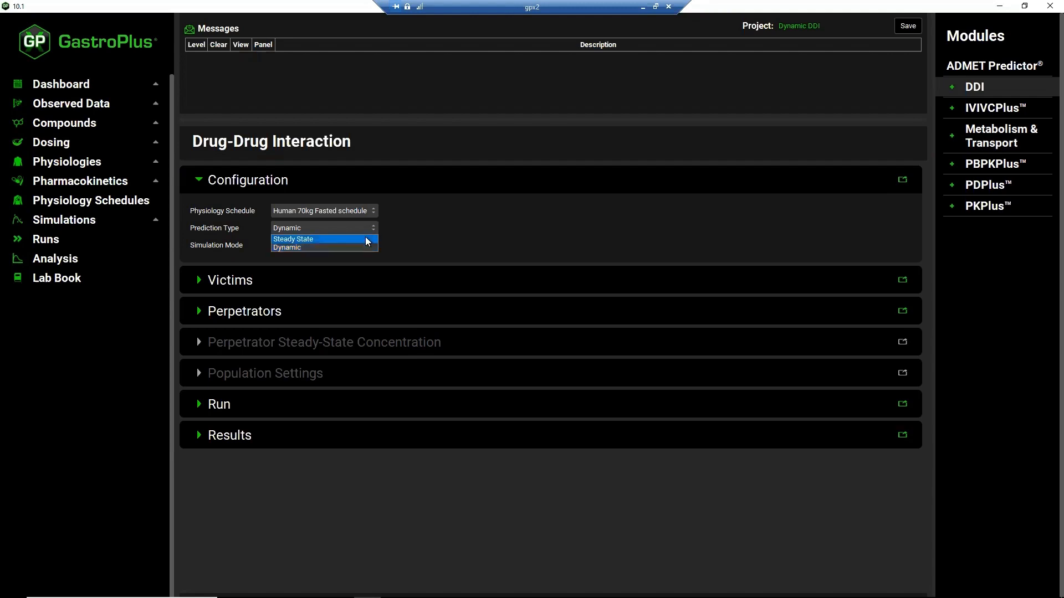
pyautogui.click(367, 238)
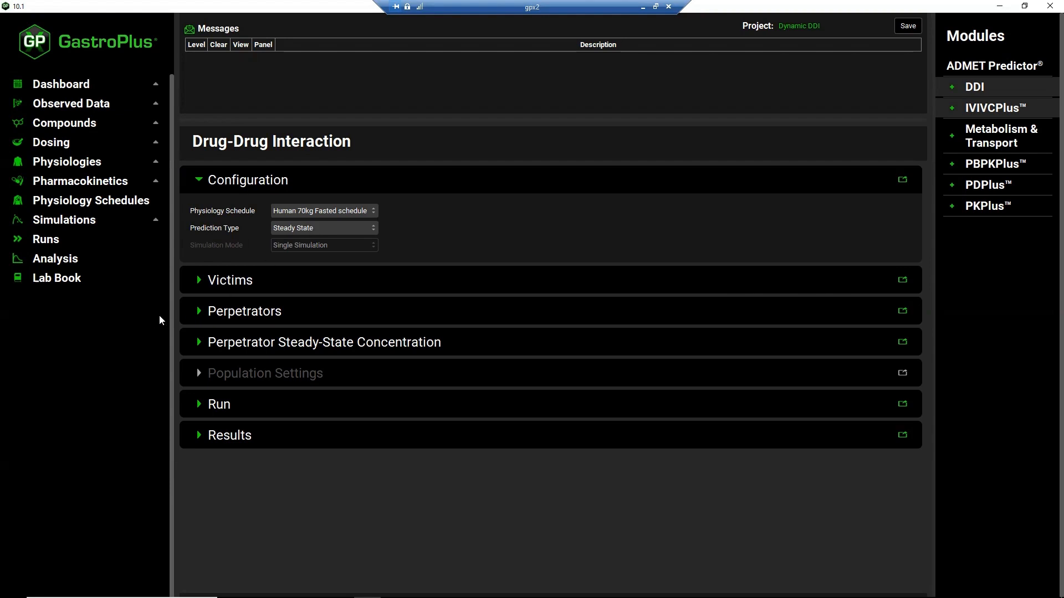
# Select Midazolam as the victim compound and review its available simulations and fraction metabolized sources, keeping Enzyme Kinetics.
pyautogui.click(199, 281)
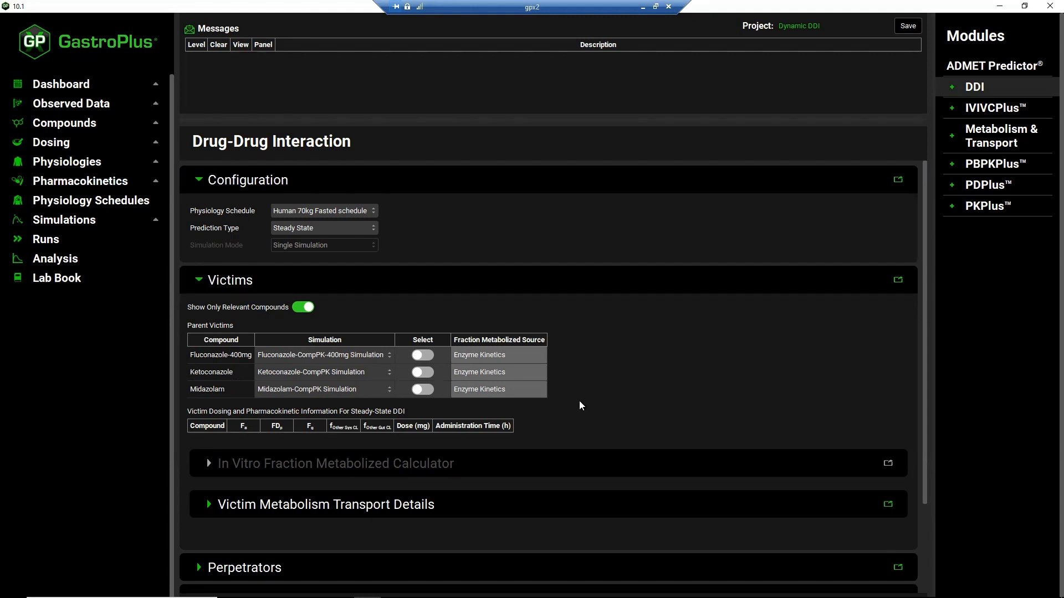
pyautogui.click(422, 389)
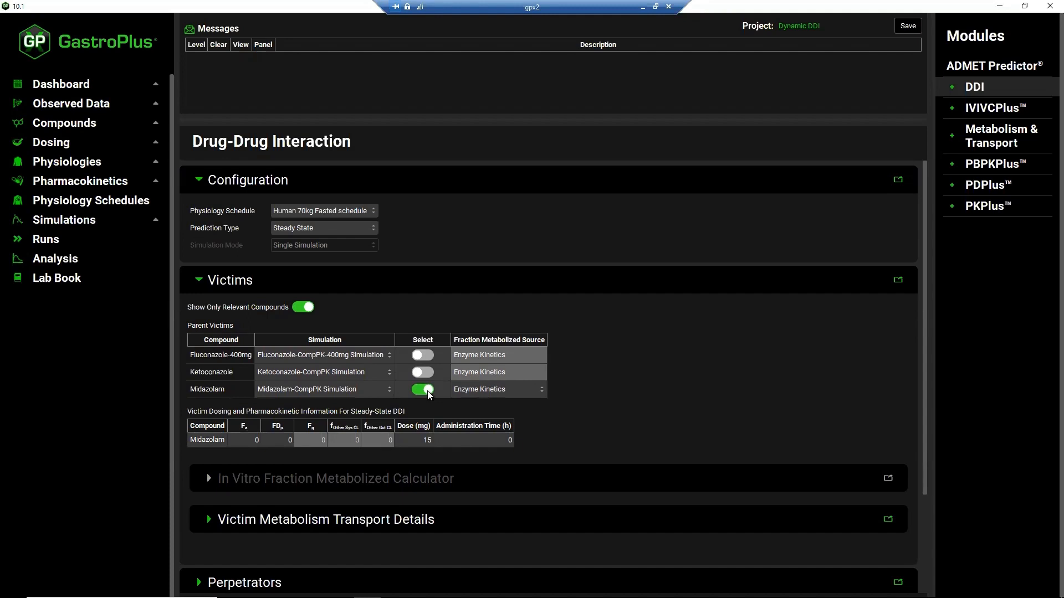
pyautogui.click(389, 389)
pyautogui.click(389, 390)
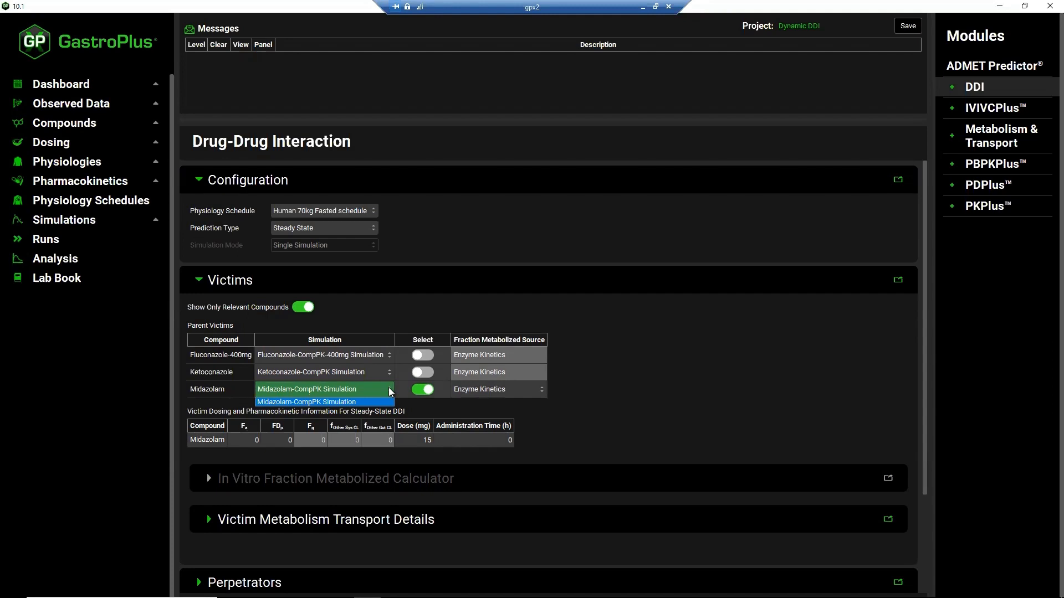
pyautogui.click(543, 389)
pyautogui.click(543, 389)
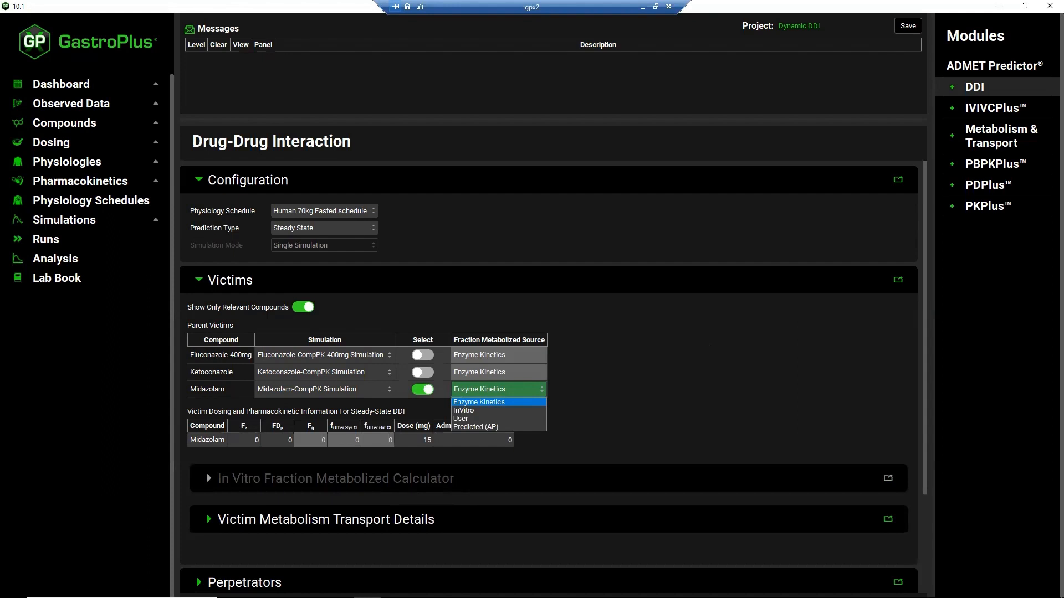
pyautogui.click(197, 280)
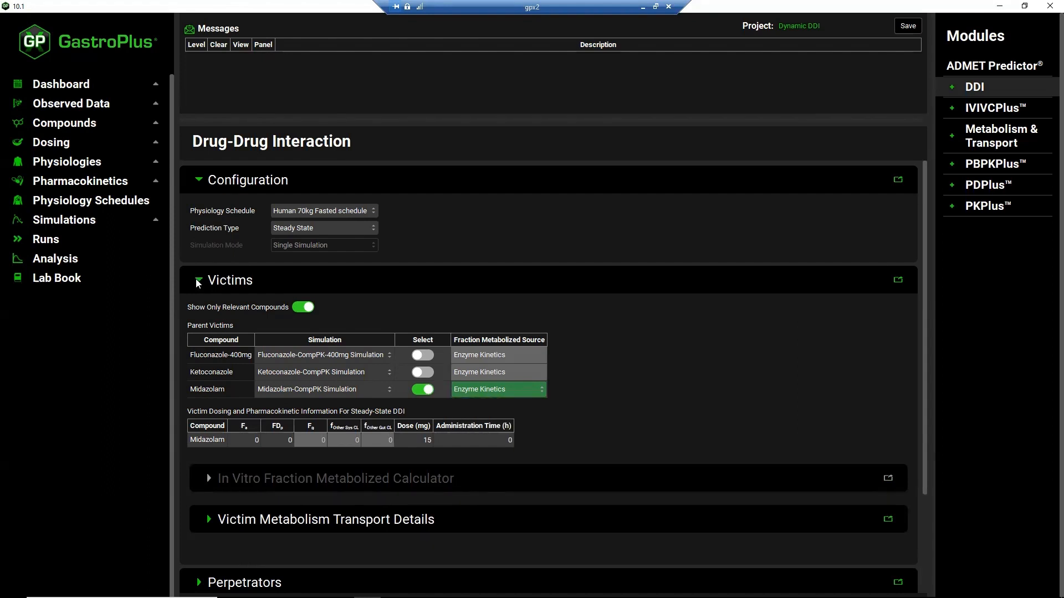
pyautogui.click(198, 281)
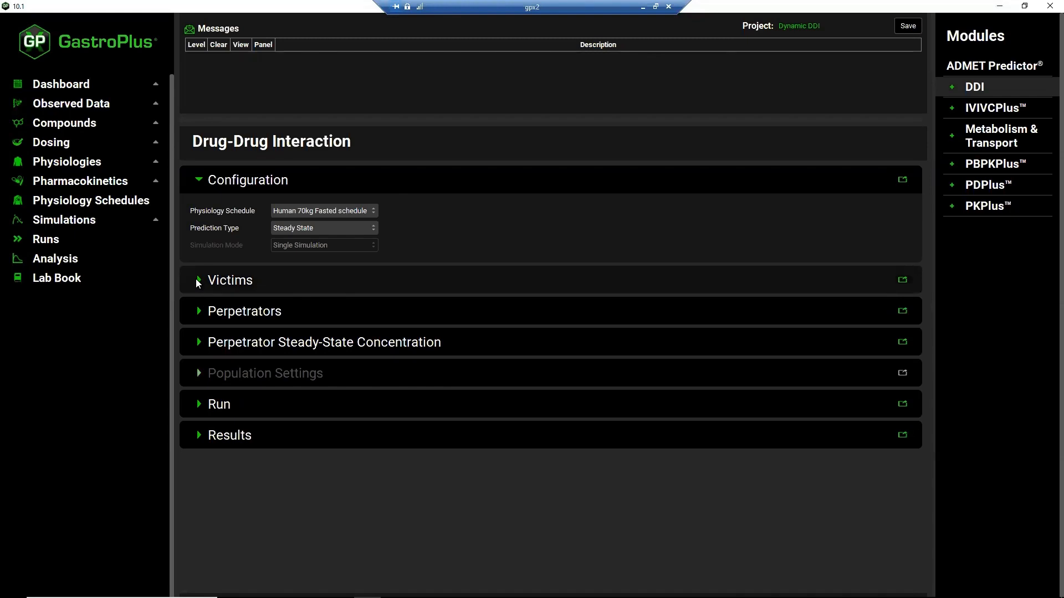
# Select Ketoconazole as the perpetrator compound and set its dosing interval to 24 h.
pyautogui.click(199, 313)
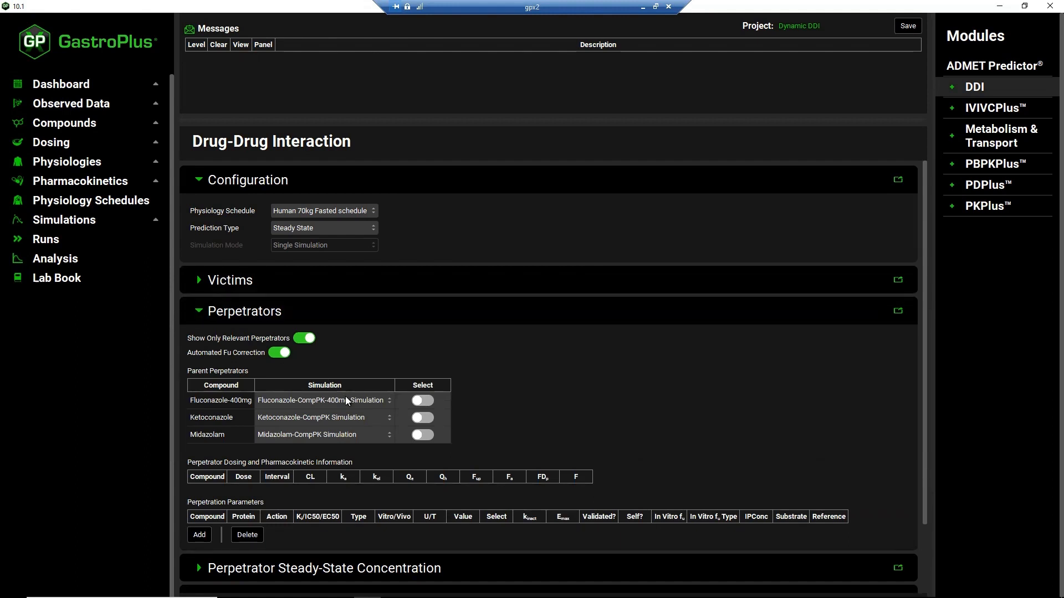
pyautogui.click(424, 416)
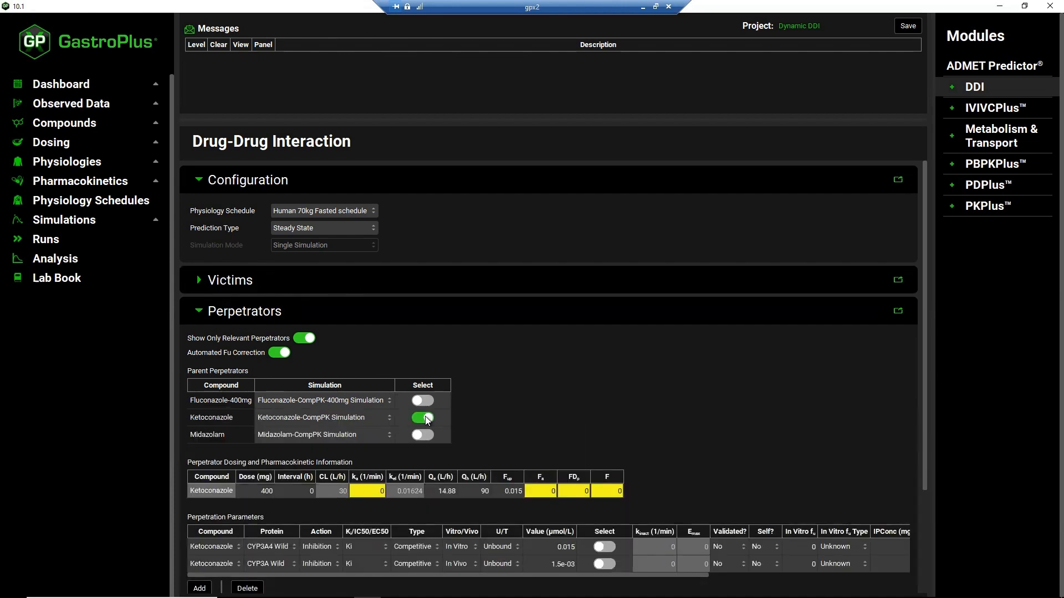
pyautogui.click(298, 491)
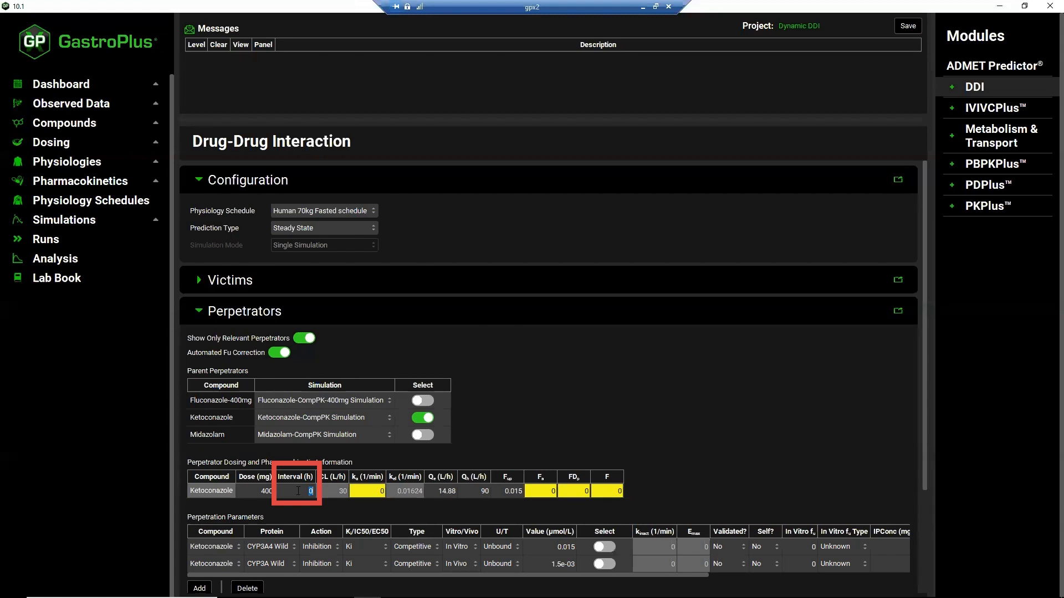
pyautogui.write('24')
pyautogui.press('Return')
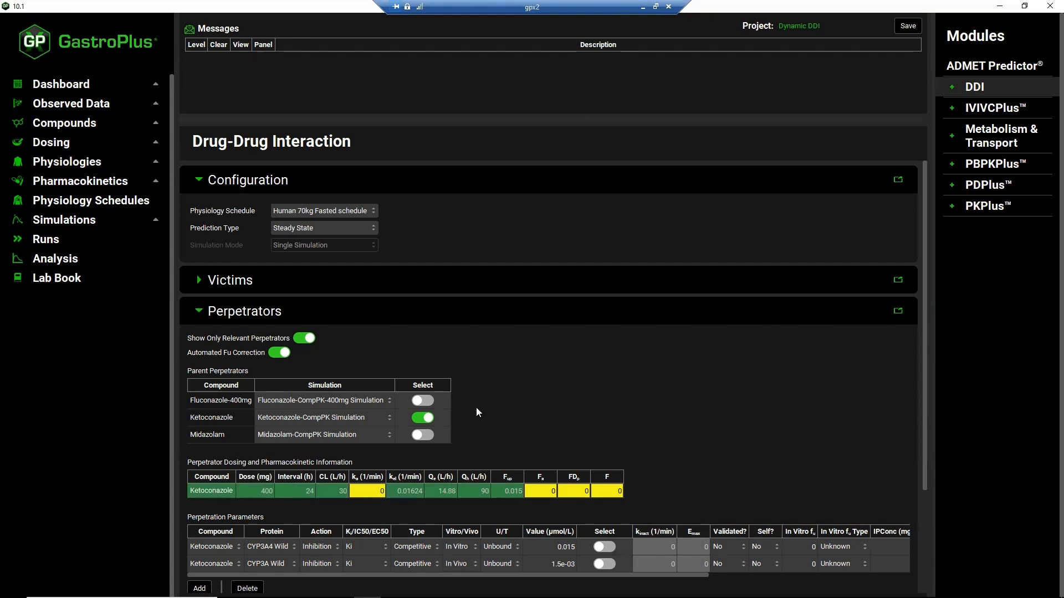
# Enable Ketoconazole's in vitro CYP3A4 Wild inhibition parameter and choose Simulated Liver Unbound as the perpetrator steady-state concentration.
pyautogui.scroll(-5, 503, 407)
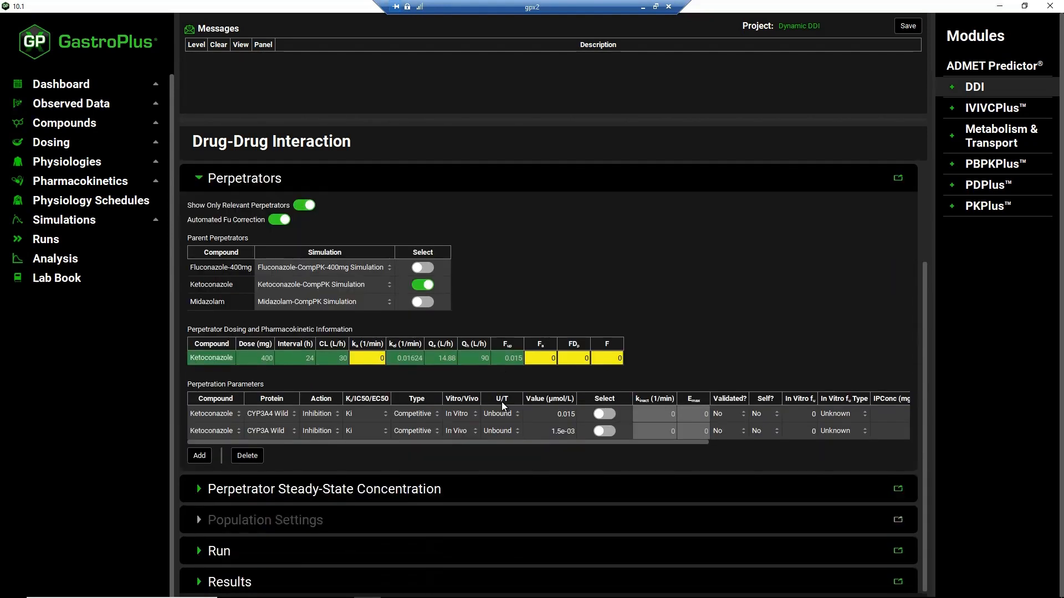
pyautogui.click(609, 413)
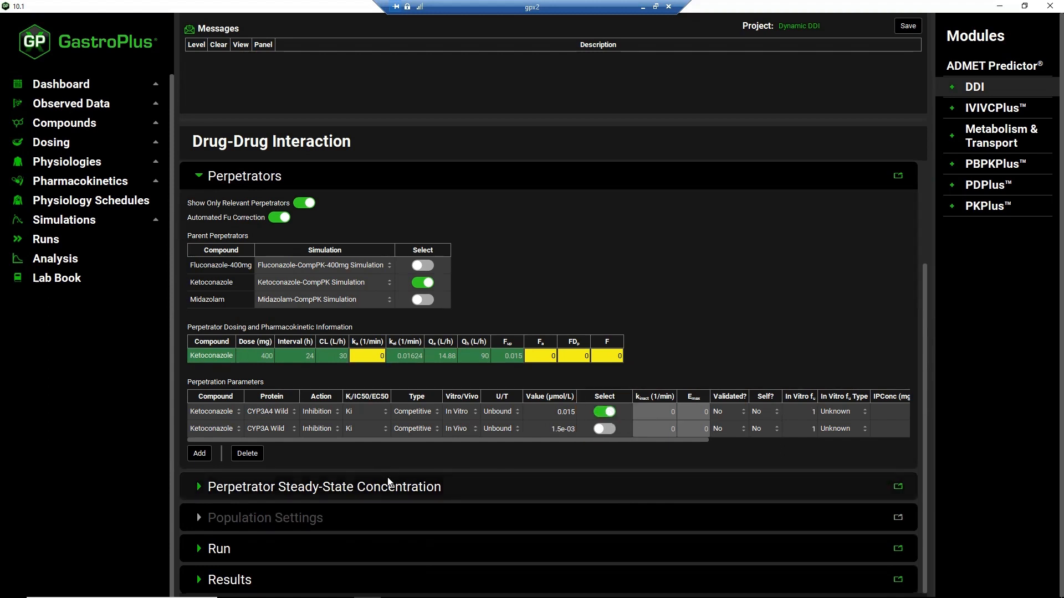
pyautogui.click(199, 487)
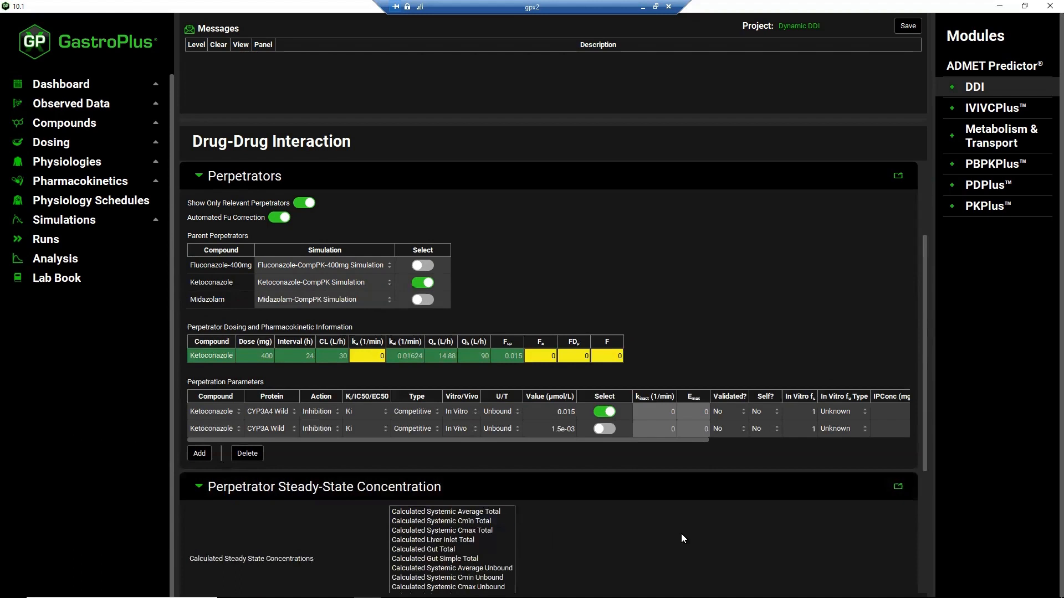
pyautogui.scroll(-3, 680, 534)
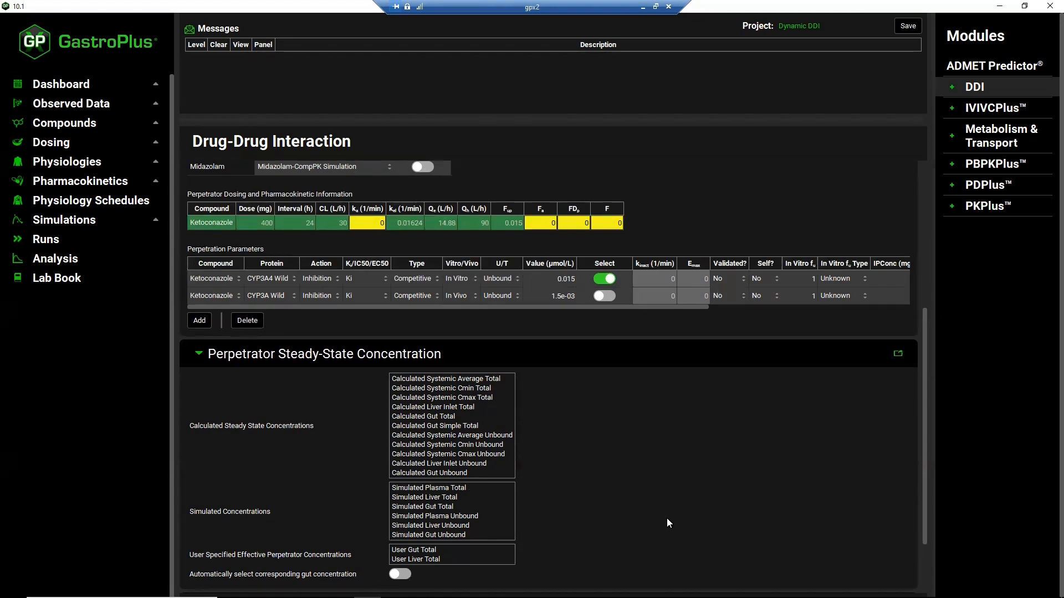
pyautogui.click(467, 524)
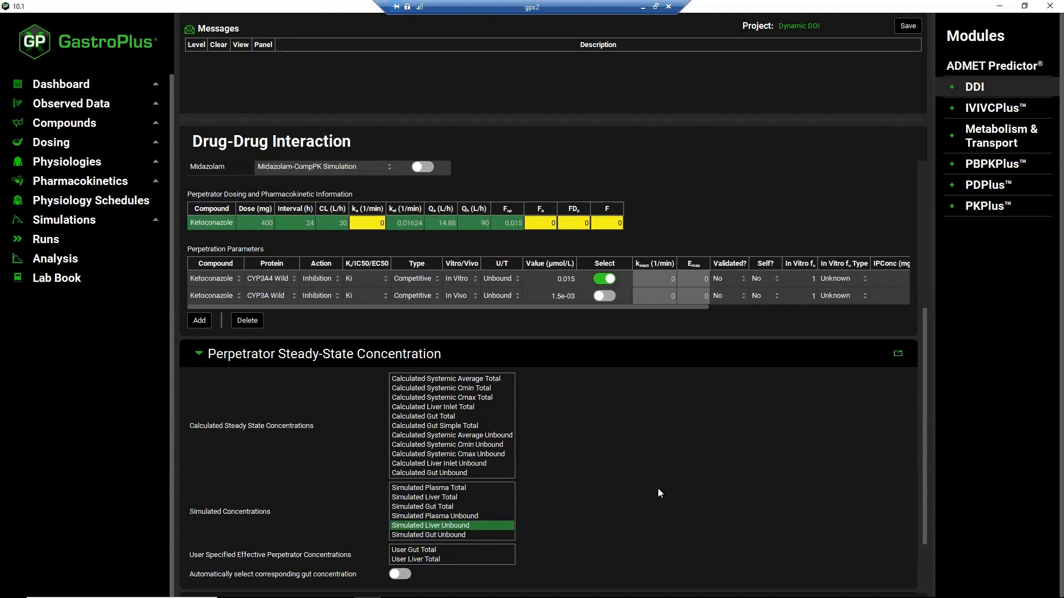
# Run the steady-state prediction and view the resulting perpetrator concentrations and AUC ratios.
pyautogui.scroll(-3, 656, 487)
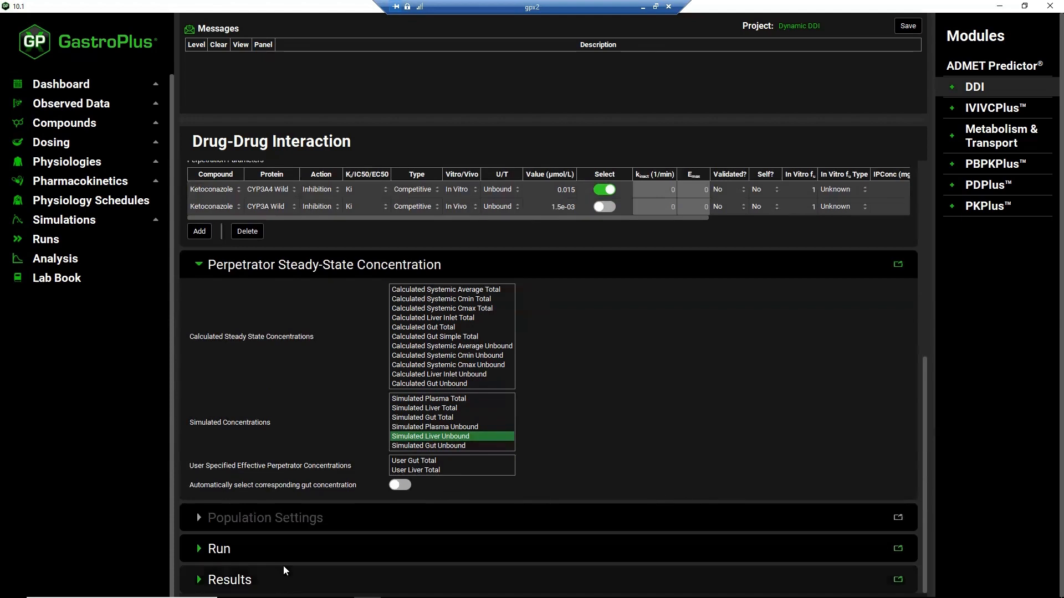
pyautogui.click(199, 549)
pyautogui.scroll(-3, 318, 550)
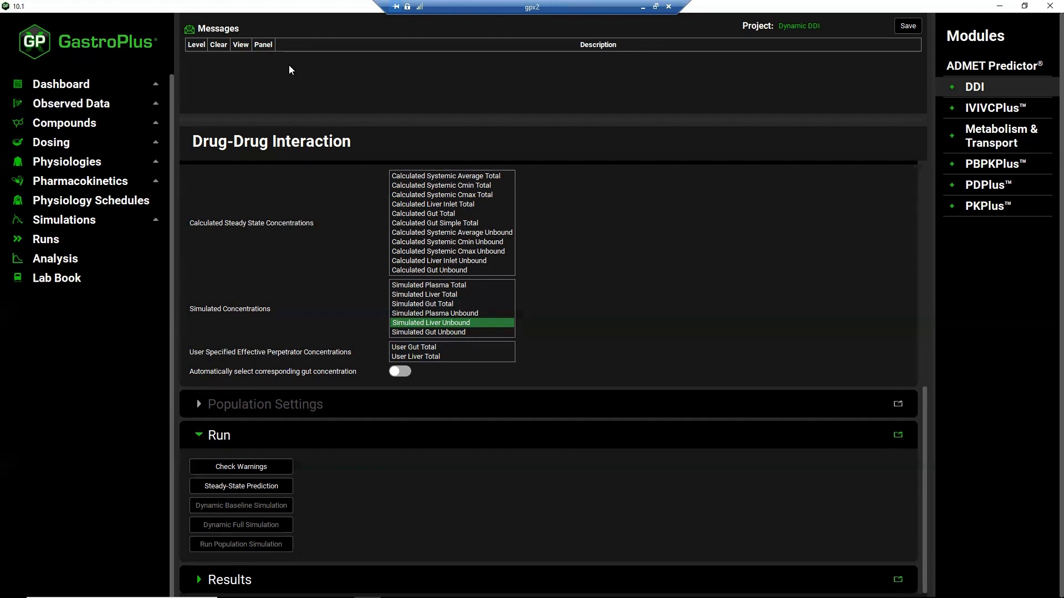
pyautogui.click(272, 487)
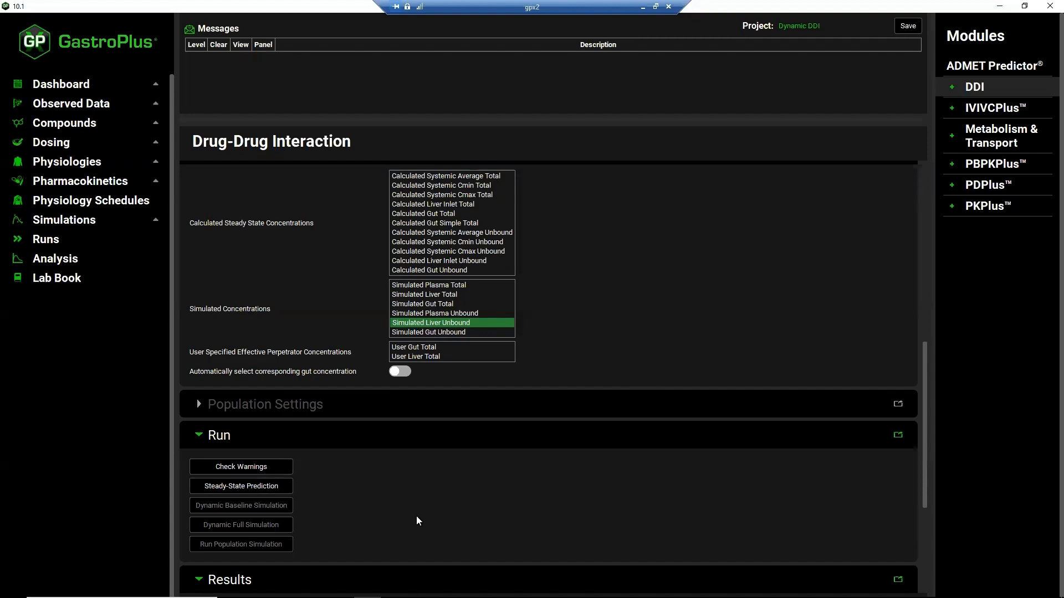
pyautogui.scroll(-3, 385, 496)
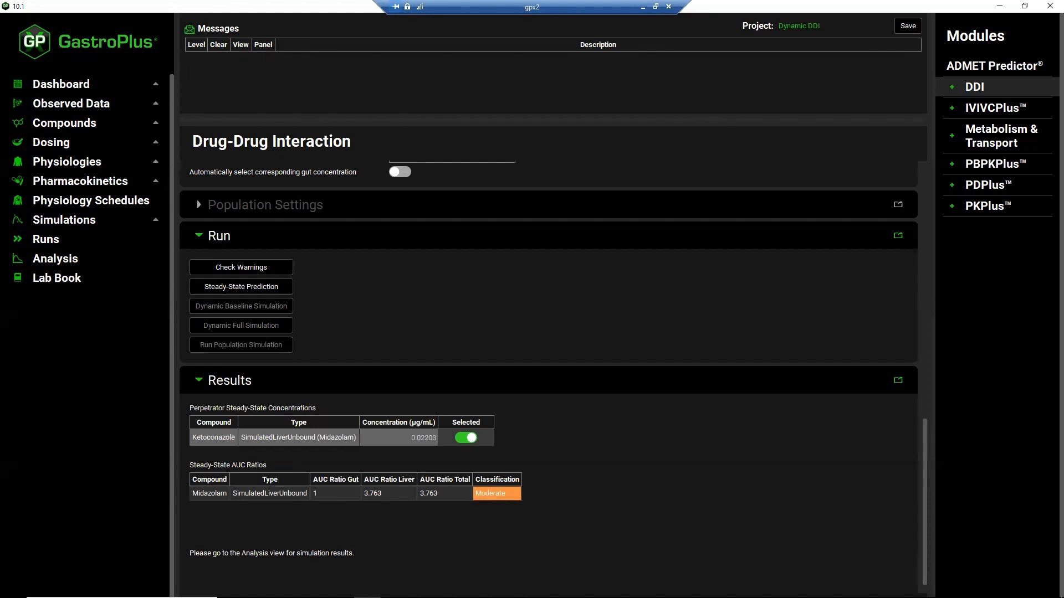
# Set the prediction type in the DDI configuration to Dynamic.
pyautogui.scroll(2, 576, 331)
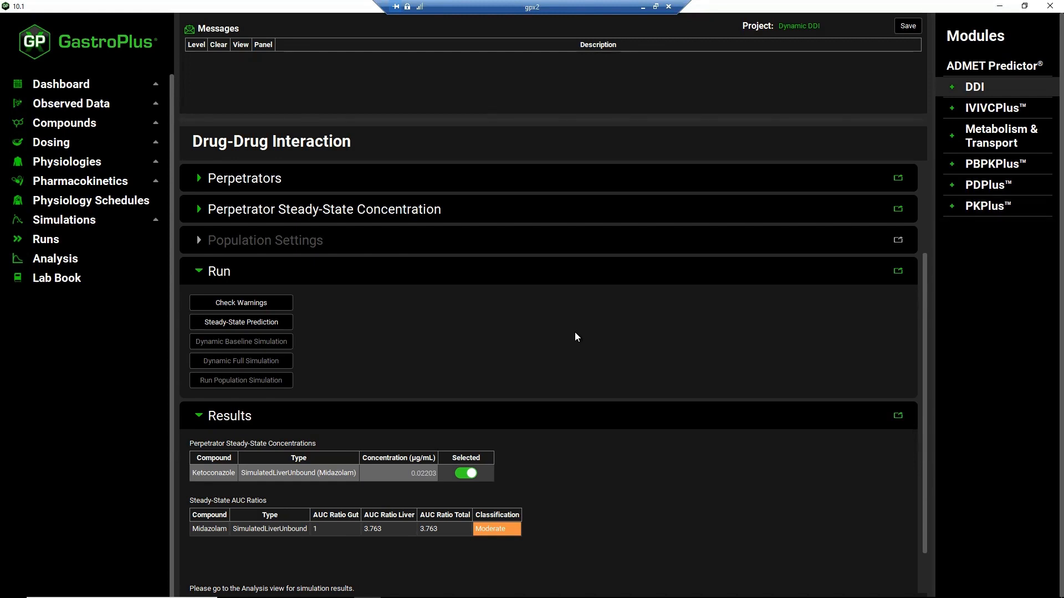
pyautogui.scroll(2, 575, 333)
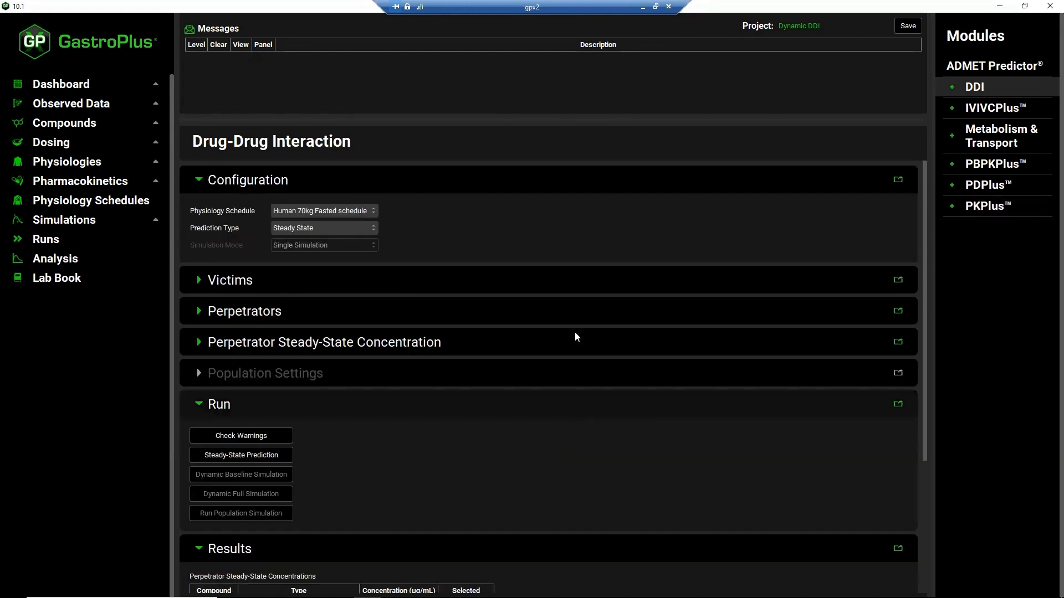
pyautogui.click(375, 230)
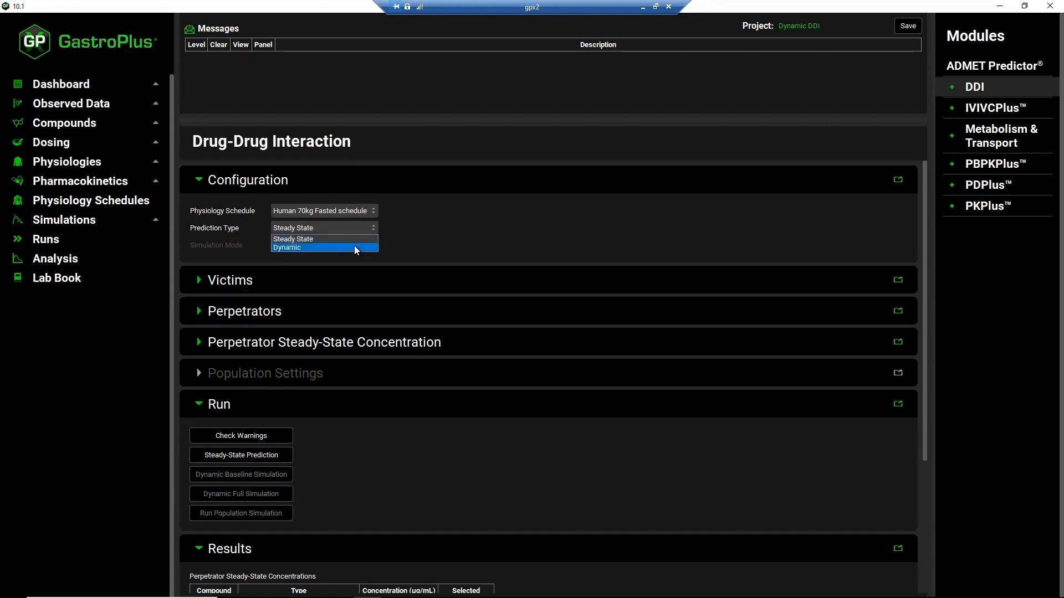
pyautogui.click(357, 249)
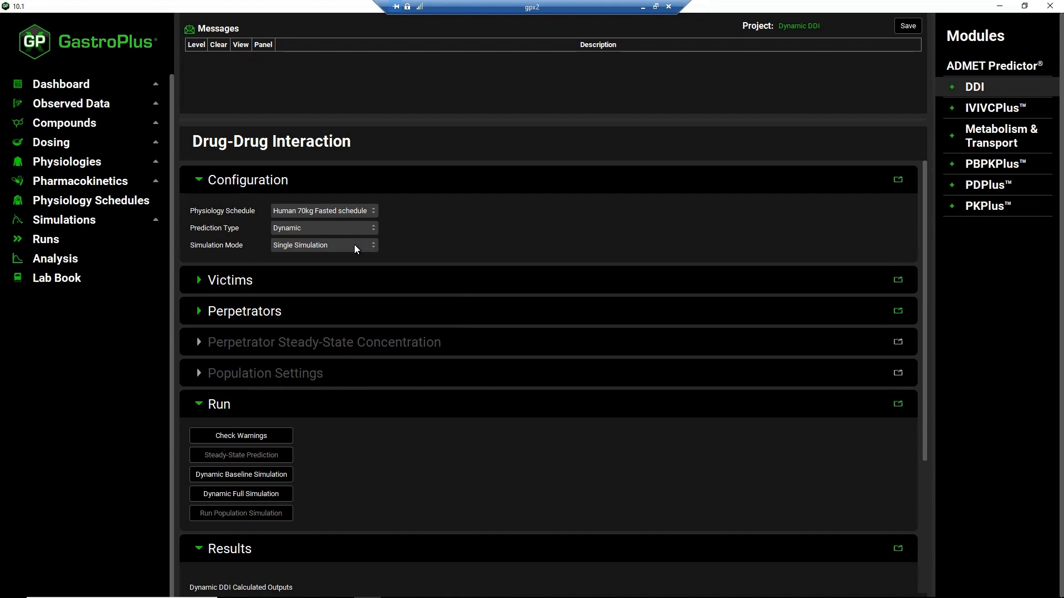
# Select Ketoconazole as an additional victim compound alongside Midazolam, and collapse the victim settings.
pyautogui.click(200, 286)
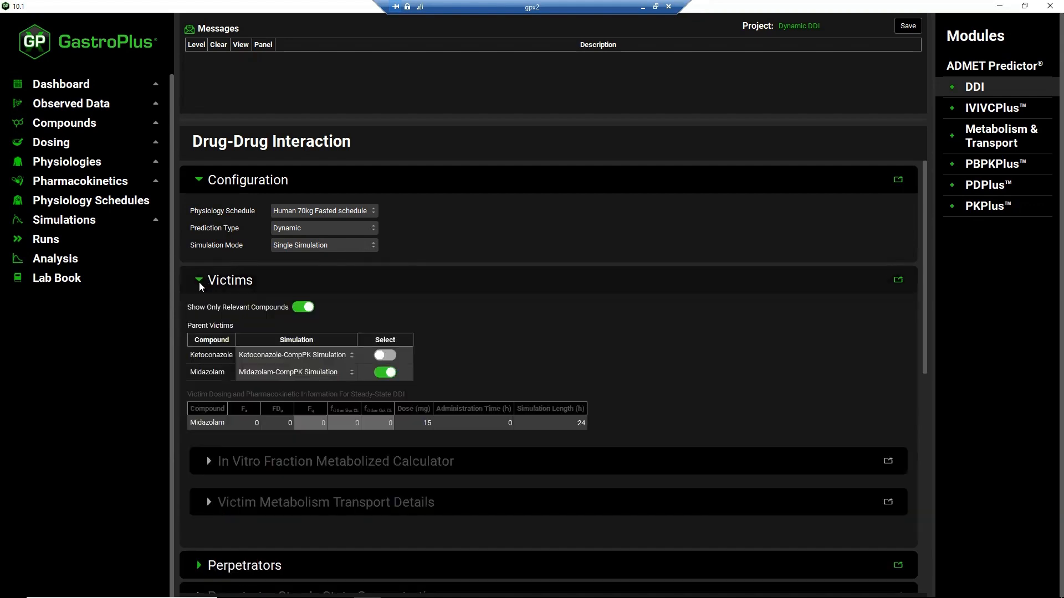
pyautogui.click(391, 357)
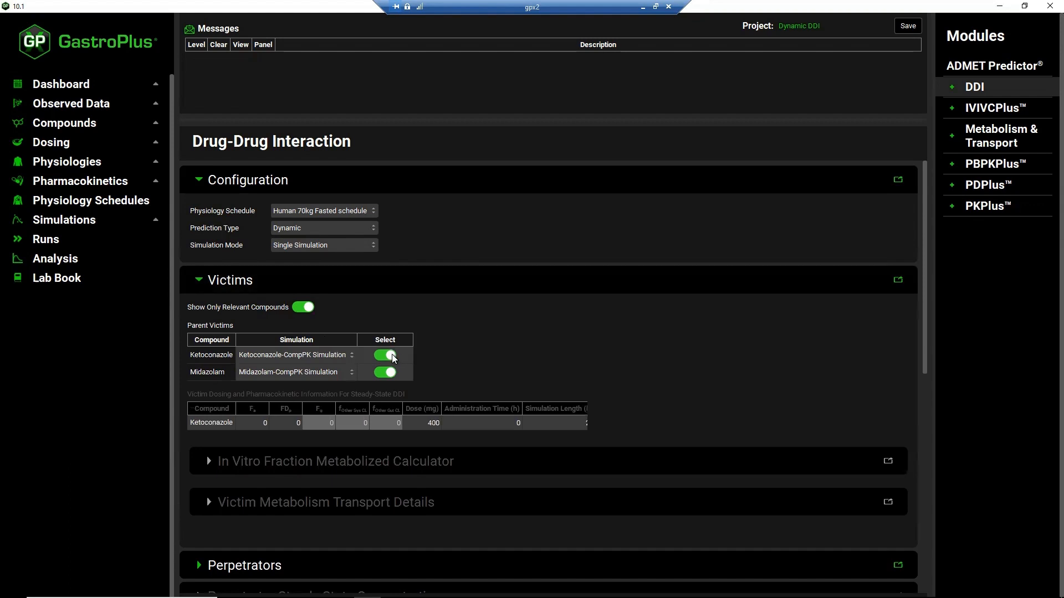
pyautogui.click(200, 283)
# Select Fluconazole-400mg as an additional perpetrator and enable its in vivo unbound CYP3A4 Wild inhibition parameter.
pyautogui.click(199, 314)
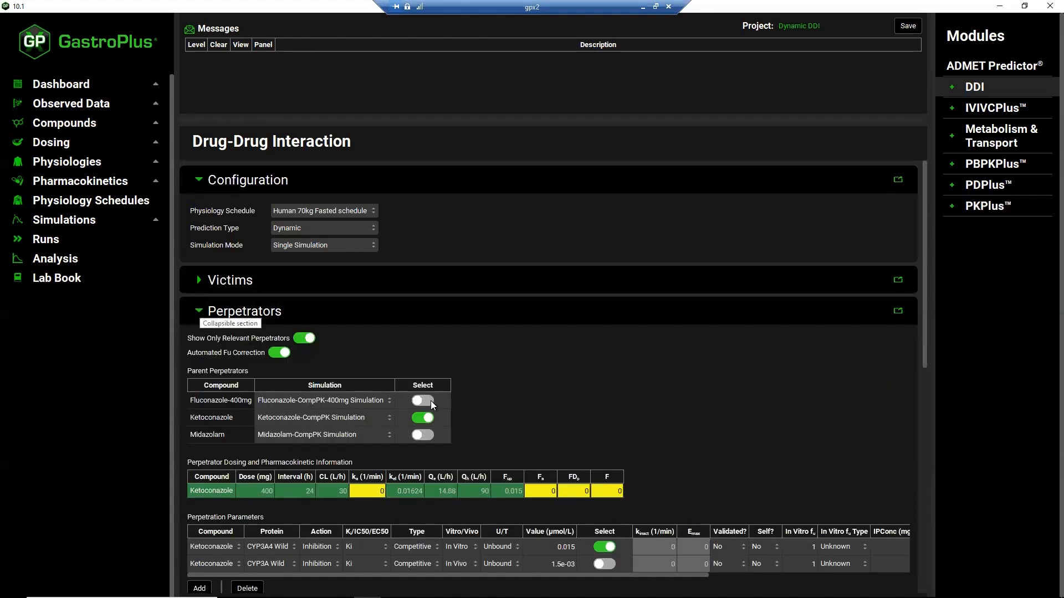
pyautogui.click(430, 401)
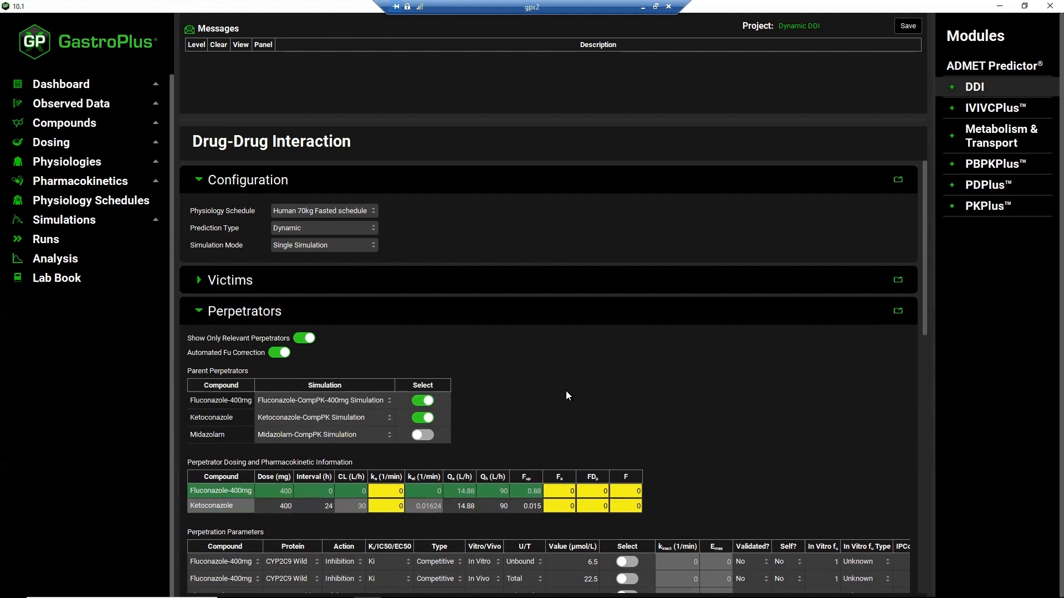
pyautogui.scroll(-5, 567, 391)
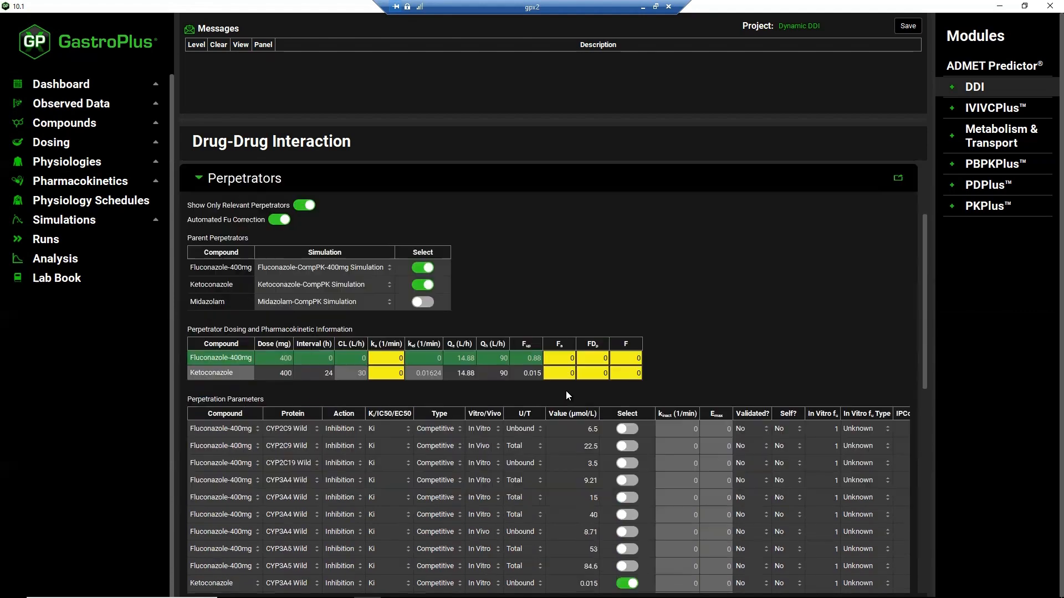
pyautogui.scroll(-2, 566, 391)
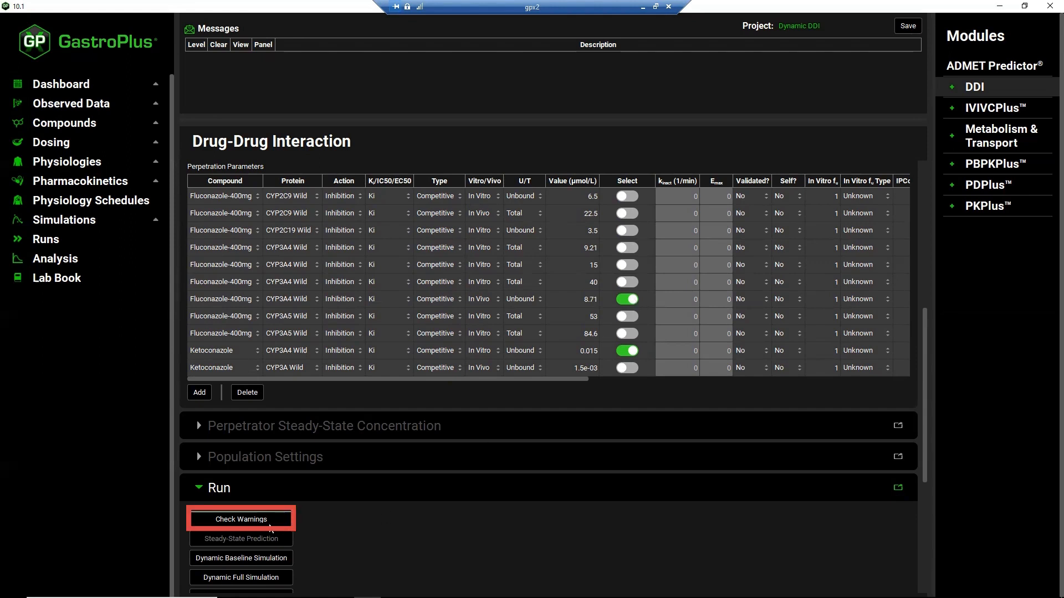
# Check the dynamic DDI setup for warnings and clear the message about in vivo perpetrations.
pyautogui.click(271, 525)
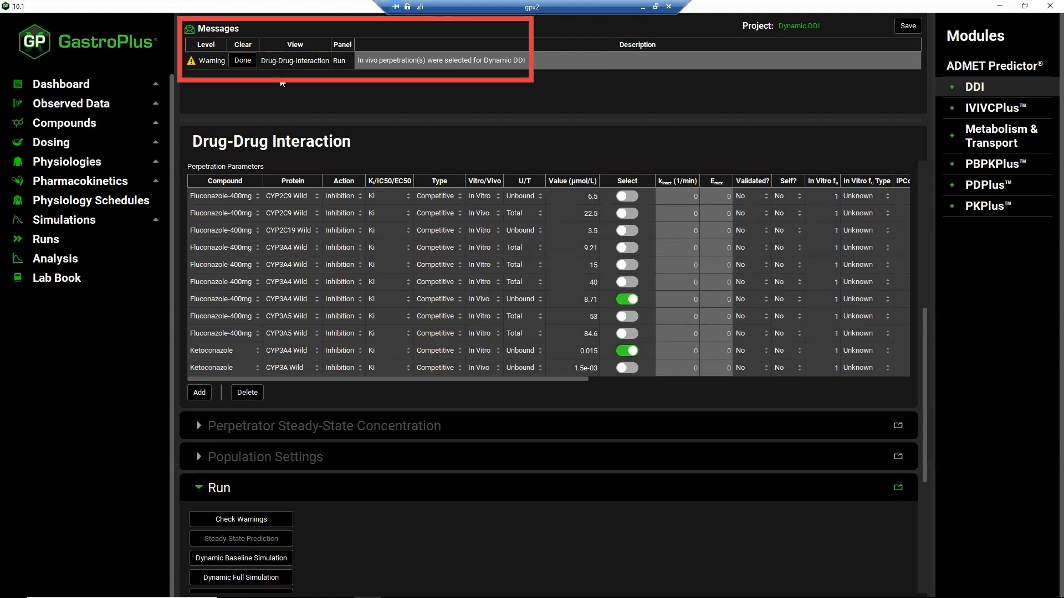
pyautogui.click(242, 61)
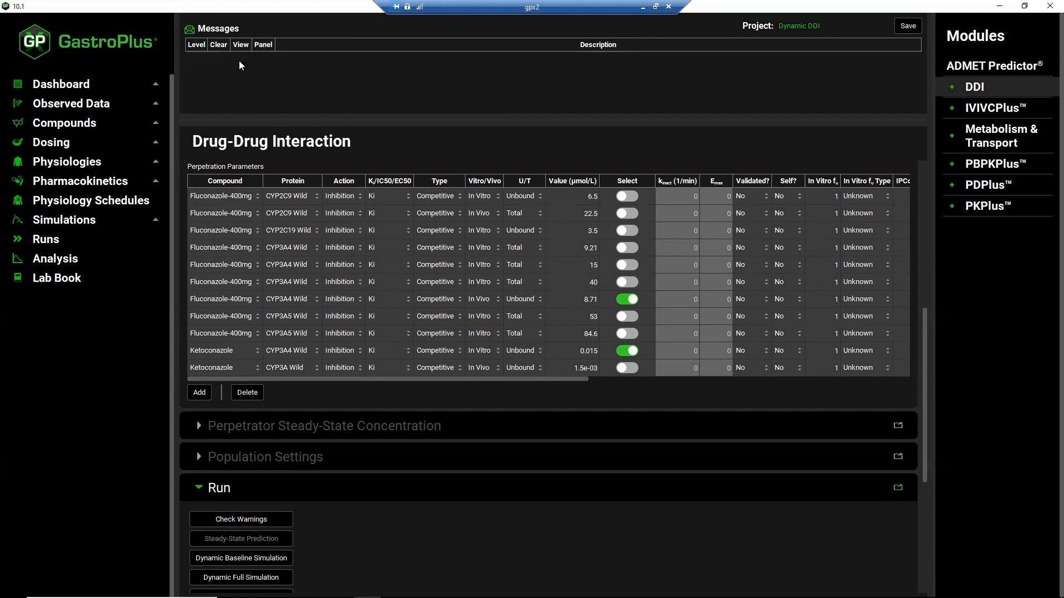
# Run the Dynamic Baseline Simulation, review its calculated outputs and view the concentration-time plot in Analysis.
pyautogui.click(259, 558)
pyautogui.scroll(-5, 431, 523)
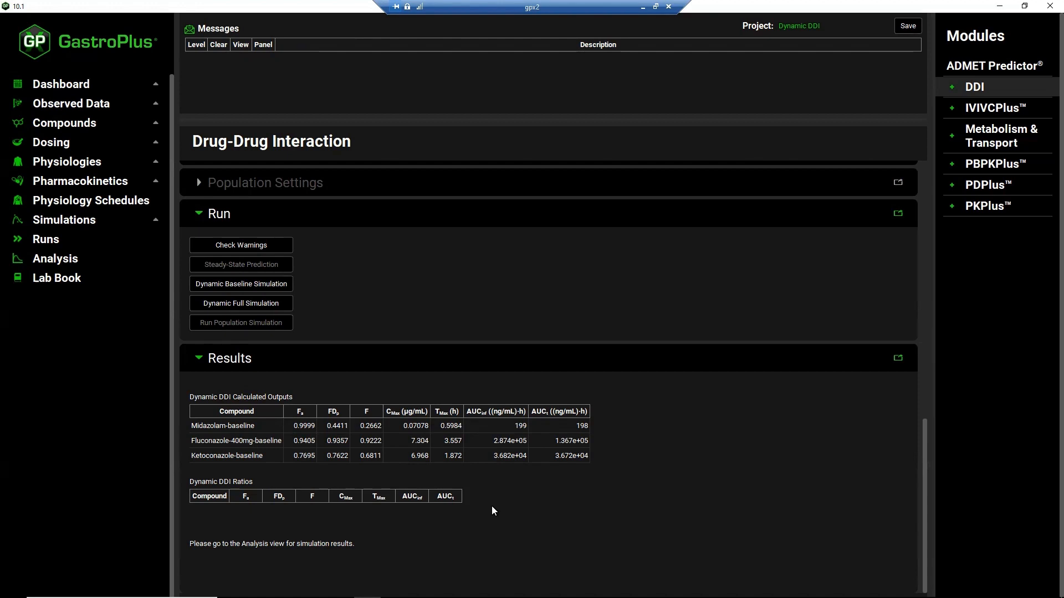
pyautogui.click(64, 262)
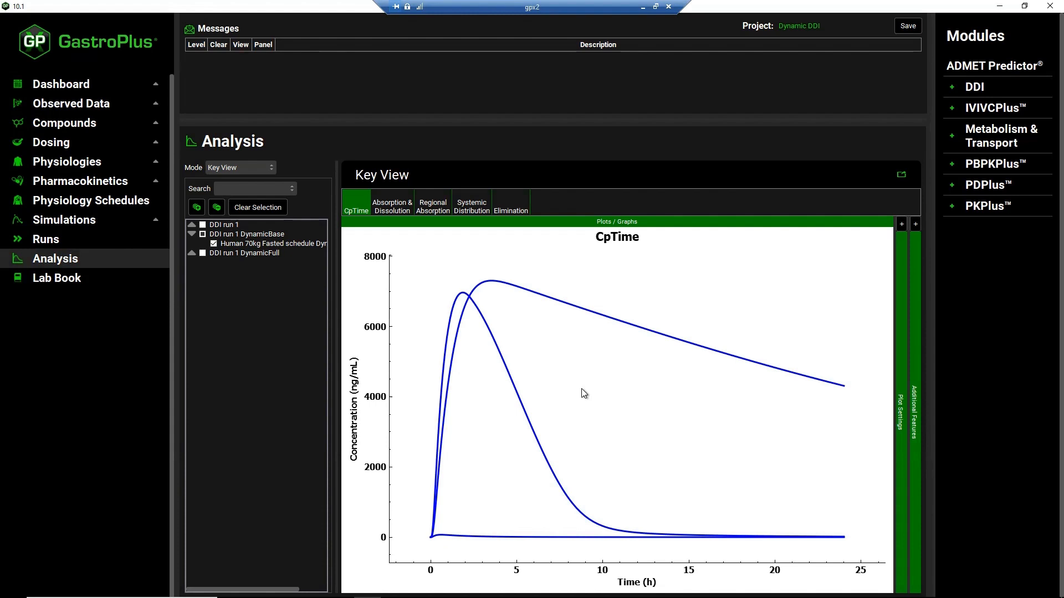
# Return to the DDI module, run the Dynamic Full Simulation and review the dynamic DDI ratios.
pyautogui.click(956, 88)
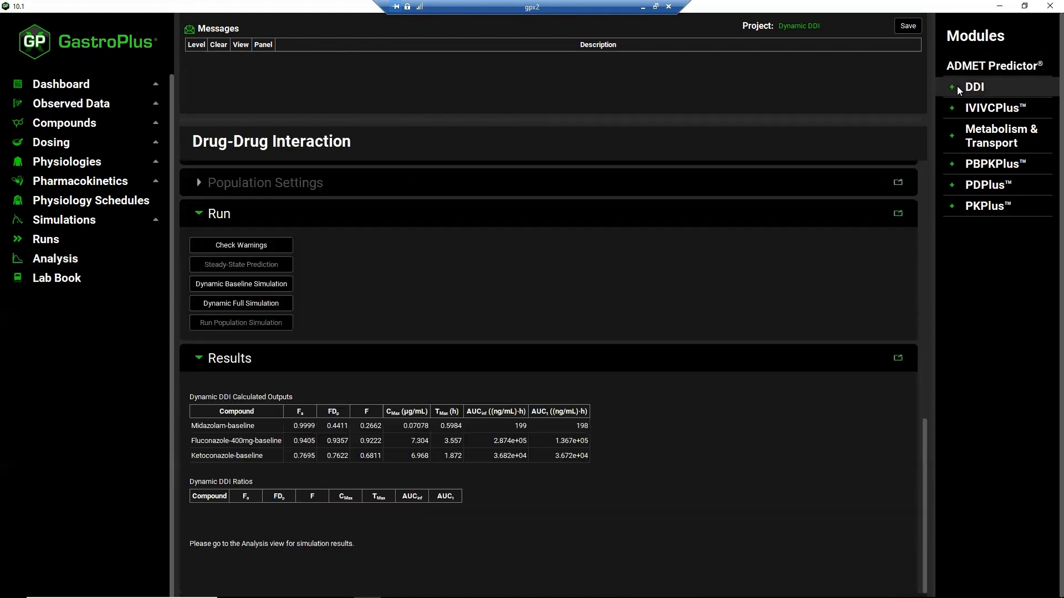
pyautogui.click(254, 307)
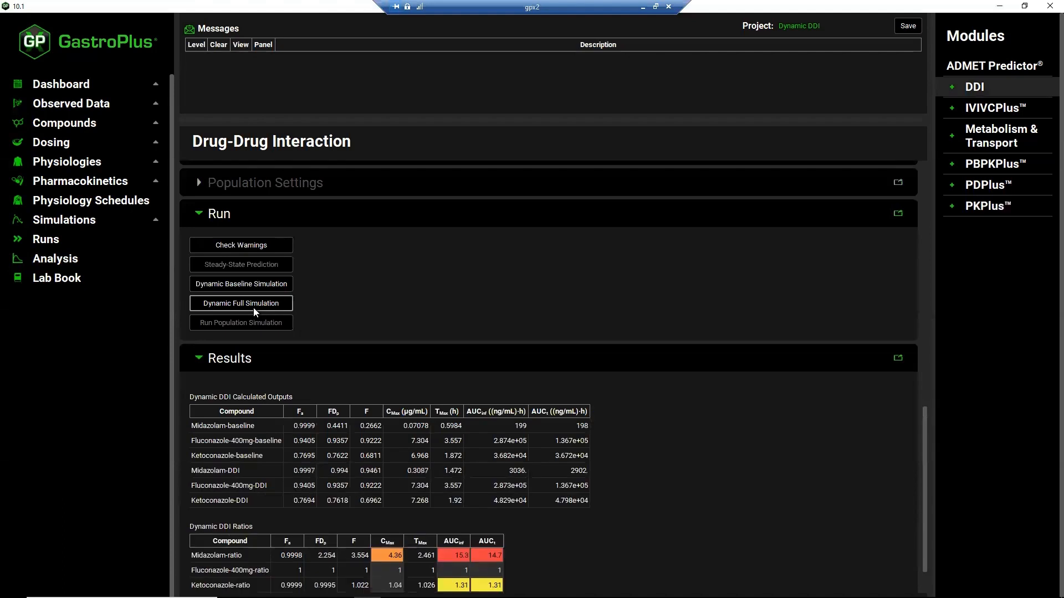
pyautogui.scroll(-1, 690, 415)
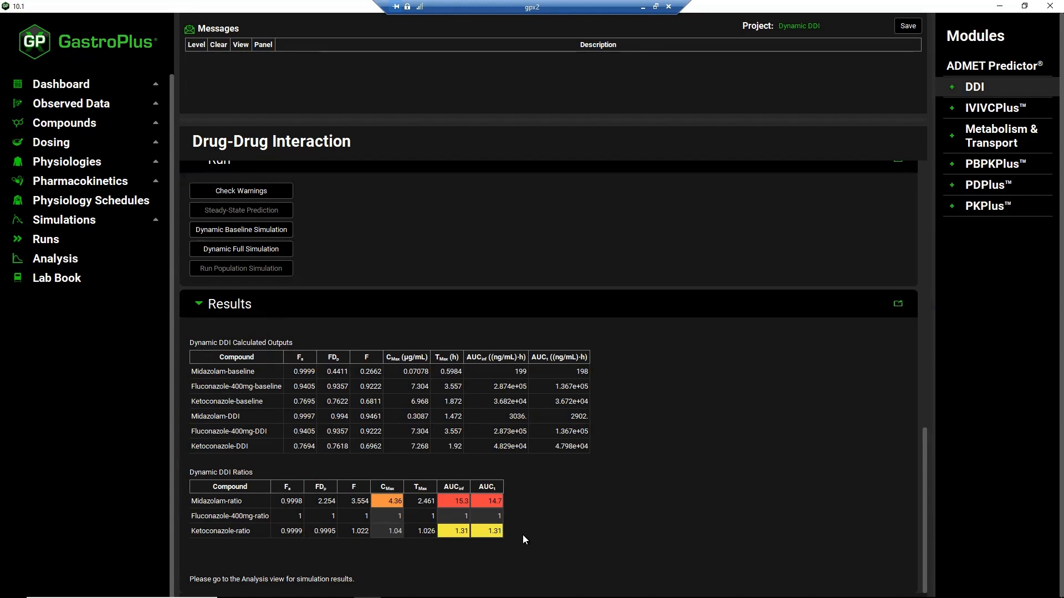
# Overlay the DynamicBase and DynamicFull runs in the Analysis CpTime plot and show the plot's save and copy options.
pyautogui.click(84, 261)
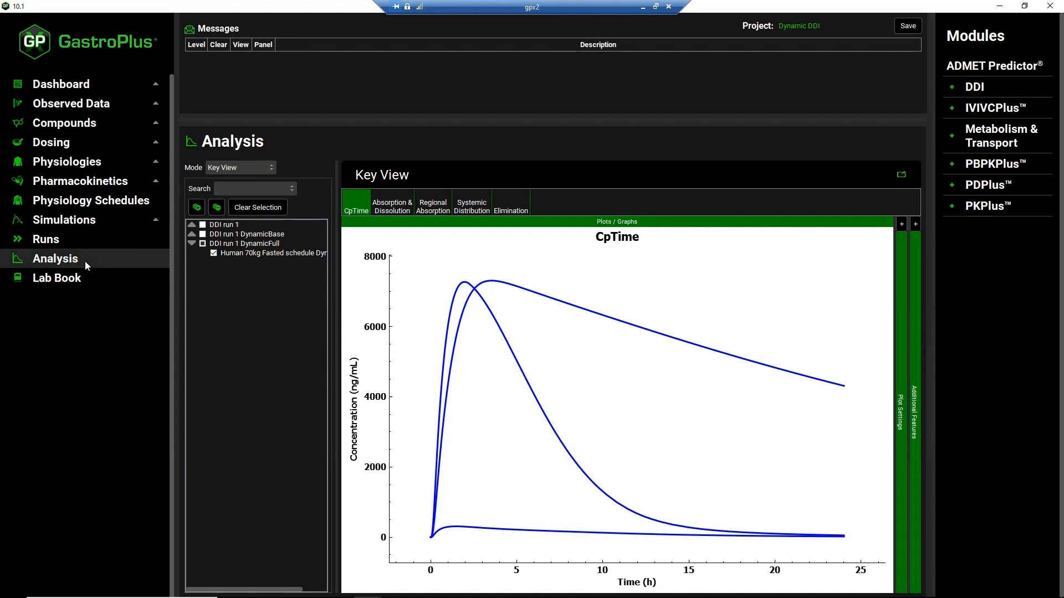
pyautogui.click(191, 234)
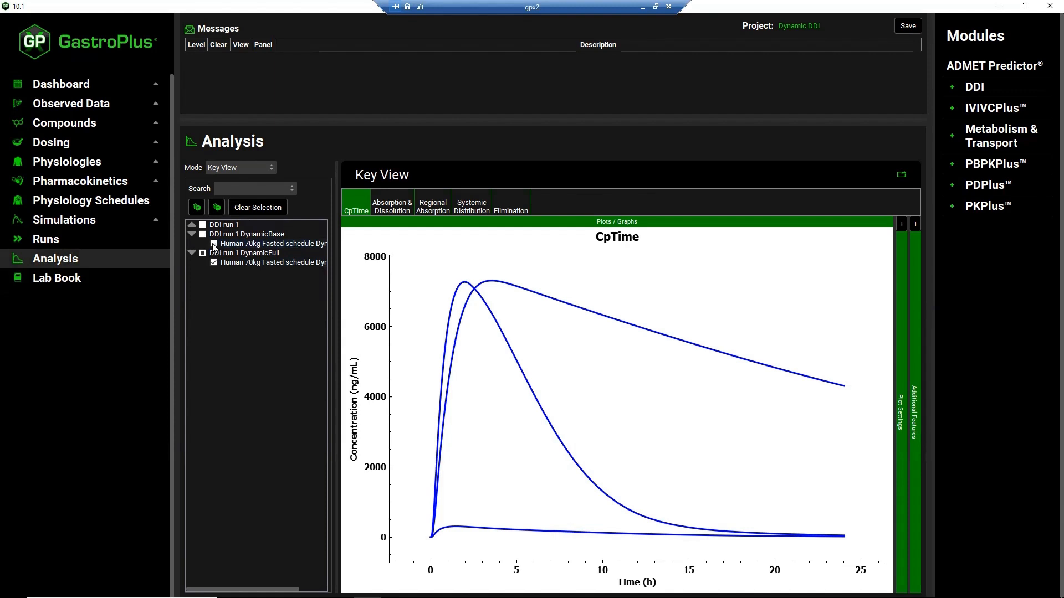
pyautogui.click(214, 244)
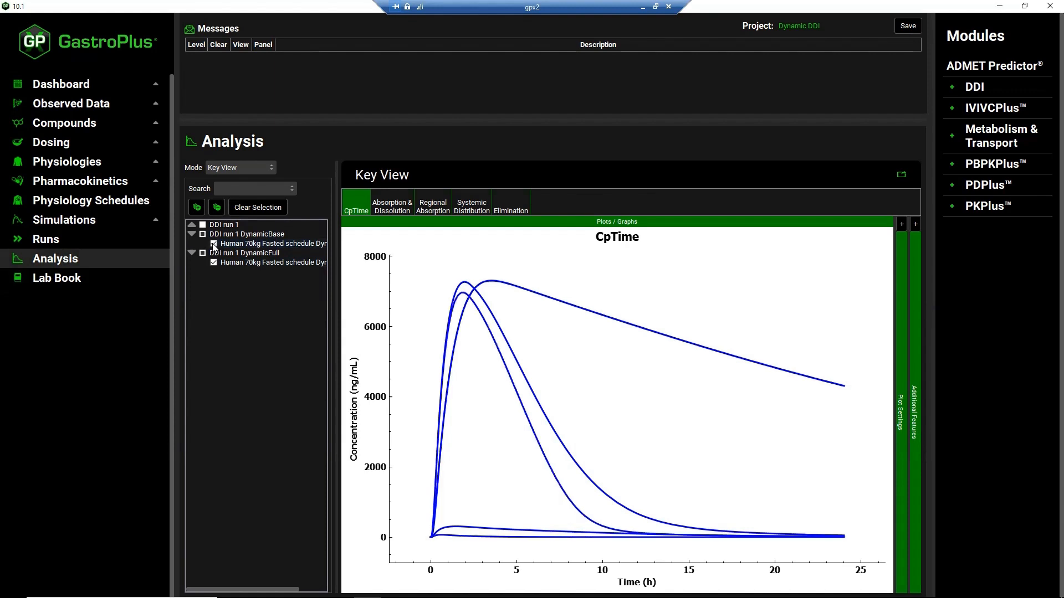
pyautogui.rightClick(679, 283)
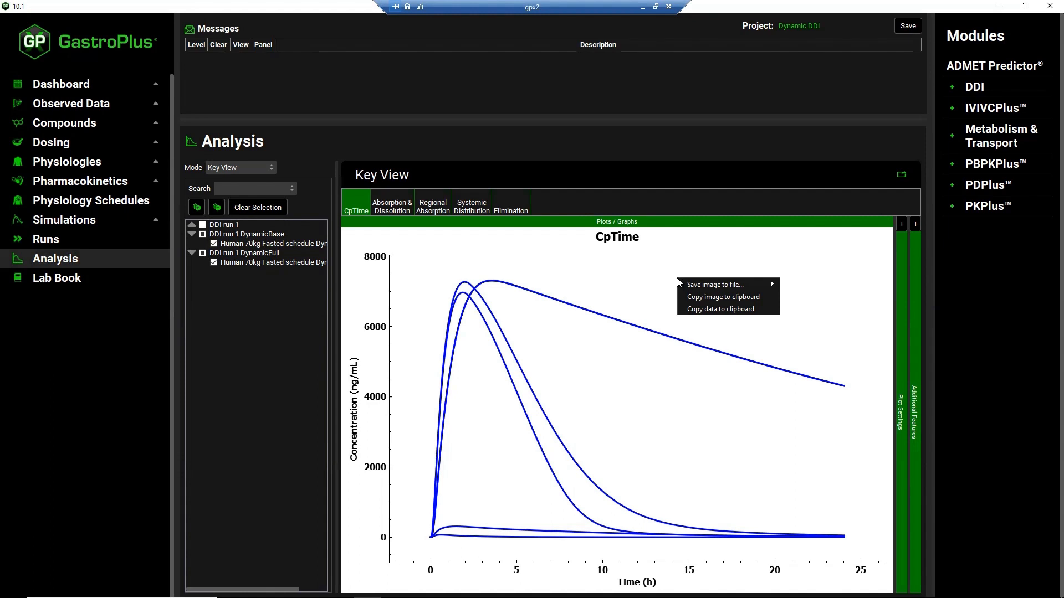
pyautogui.rightClick(696, 268)
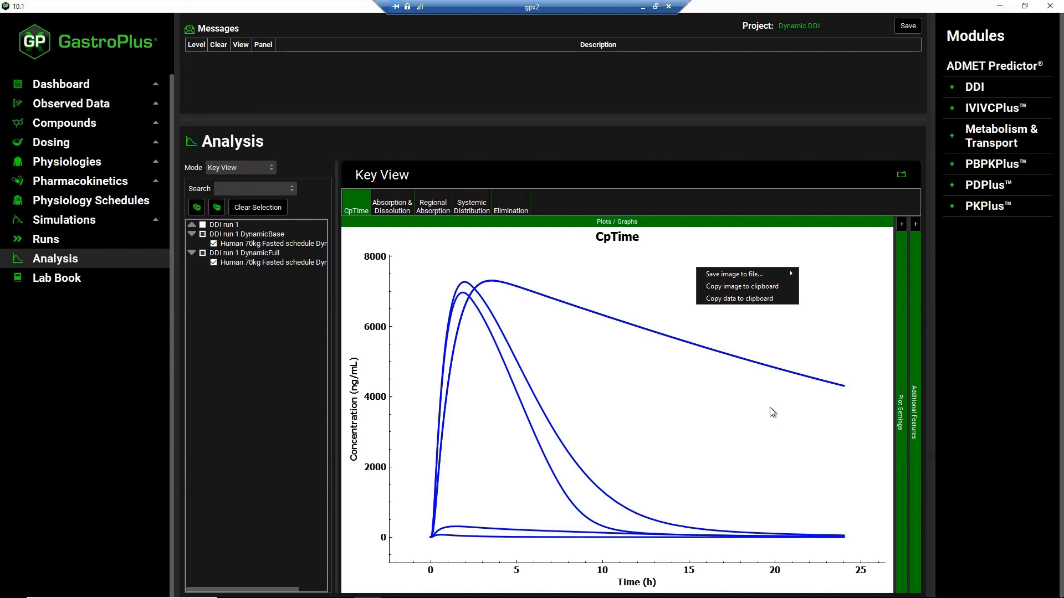
# Return to the DDI module and set the simulation mode in its configuration to Population Simulation.
pyautogui.click(980, 88)
pyautogui.scroll(5, 670, 221)
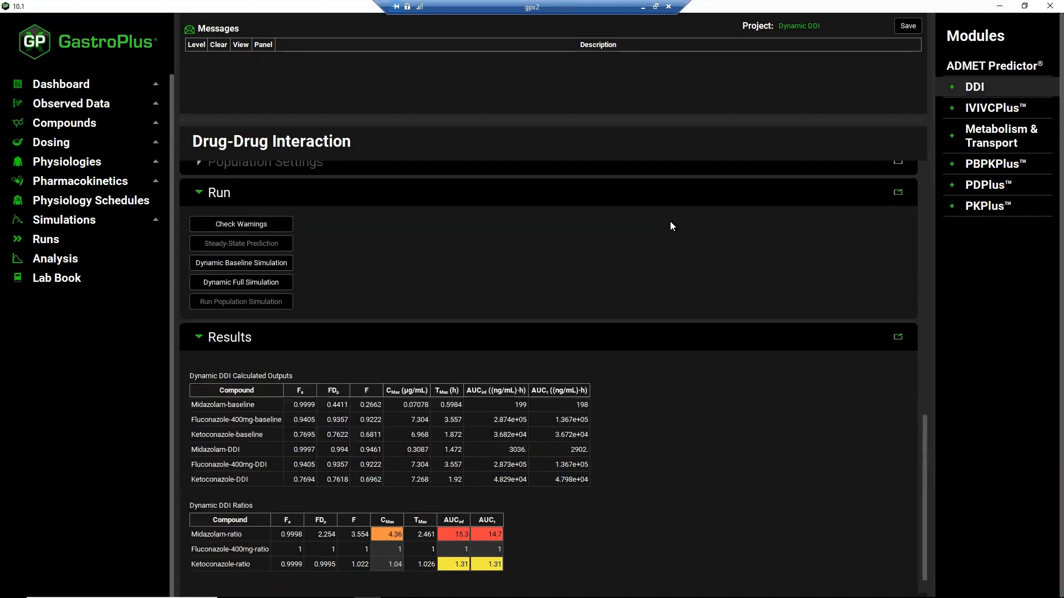
pyautogui.scroll(6, 670, 221)
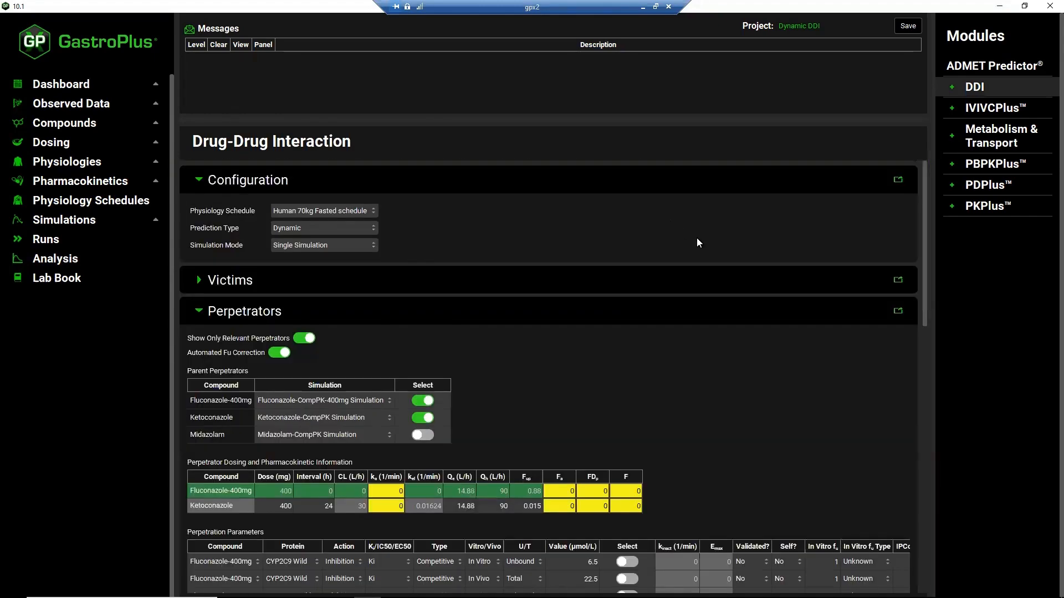
pyautogui.click(374, 246)
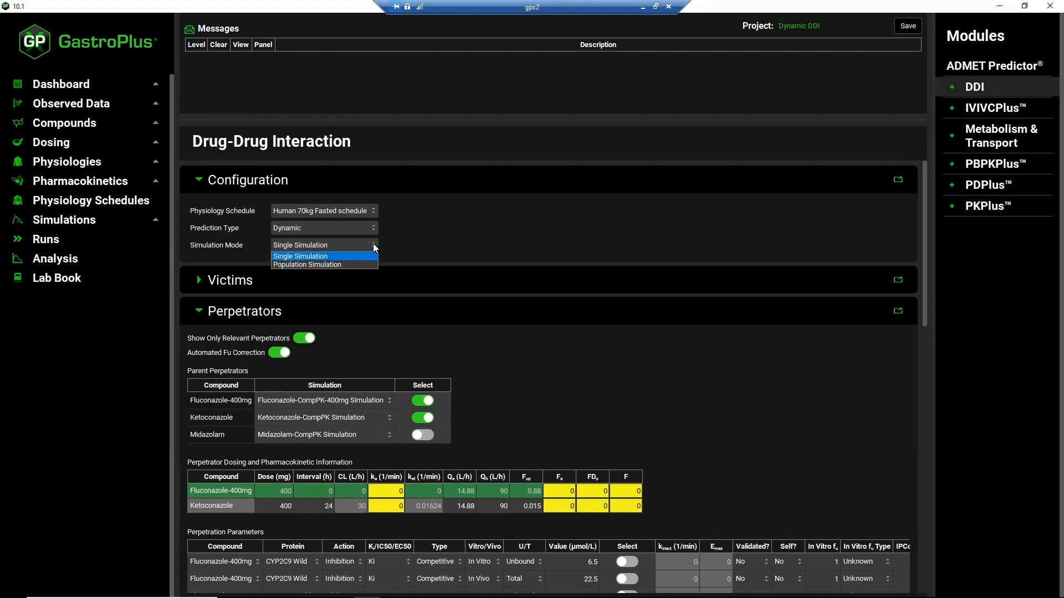
pyautogui.click(360, 265)
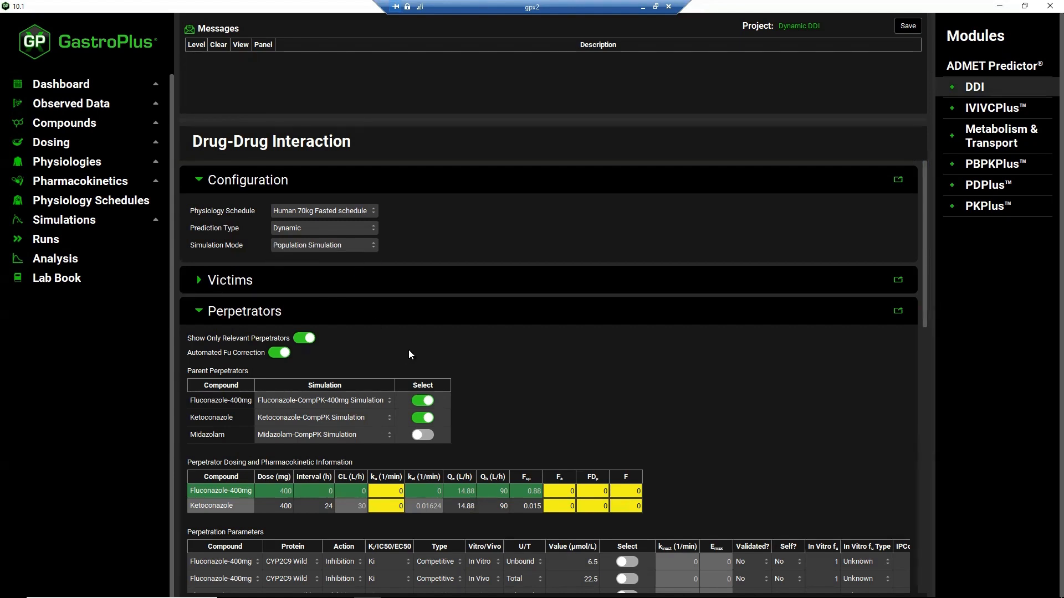
# Set the population size to 12 in the Population Settings.
pyautogui.scroll(-10, 411, 345)
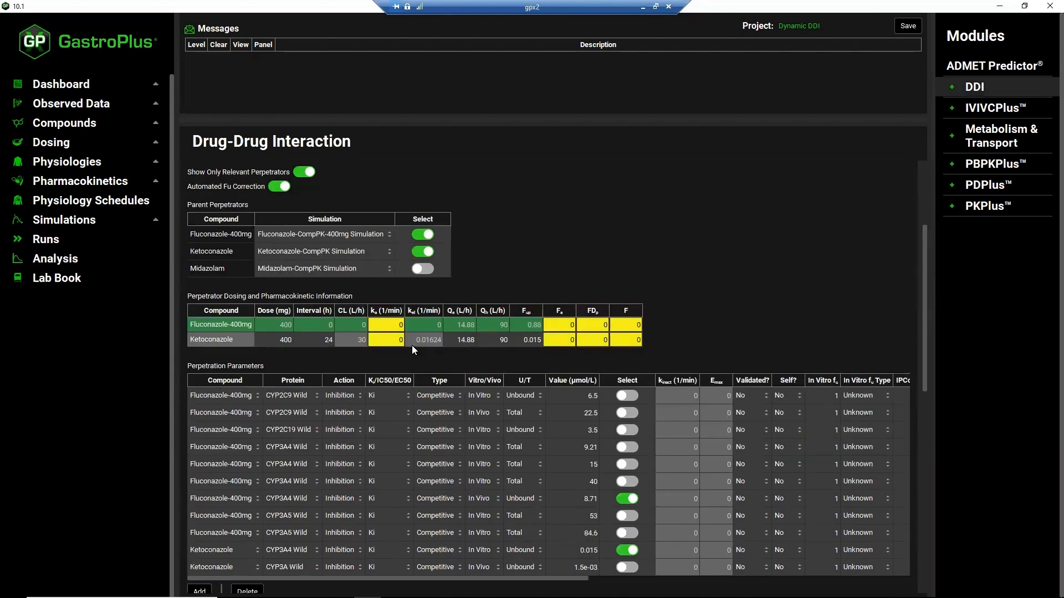
pyautogui.scroll(-3, 411, 344)
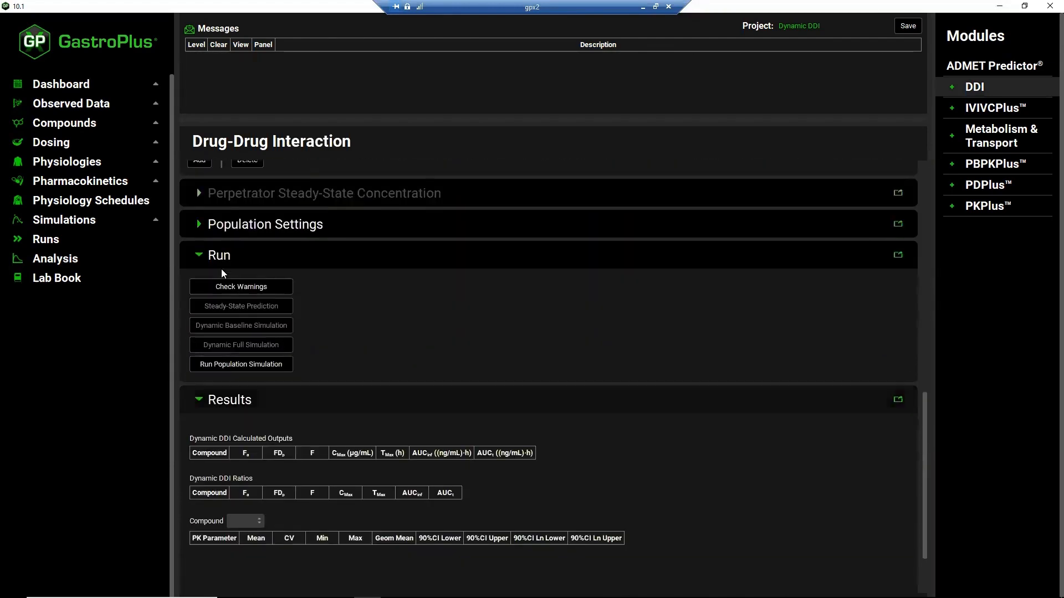
pyautogui.click(200, 225)
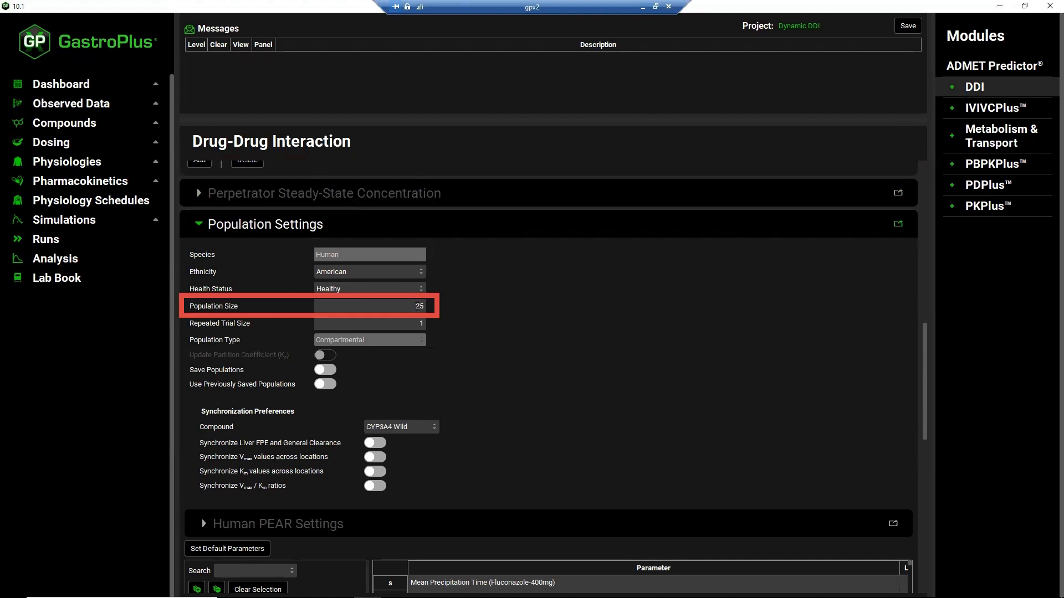
pyautogui.moveTo(415, 306); pyautogui.dragTo(454, 305)
pyautogui.write('12')
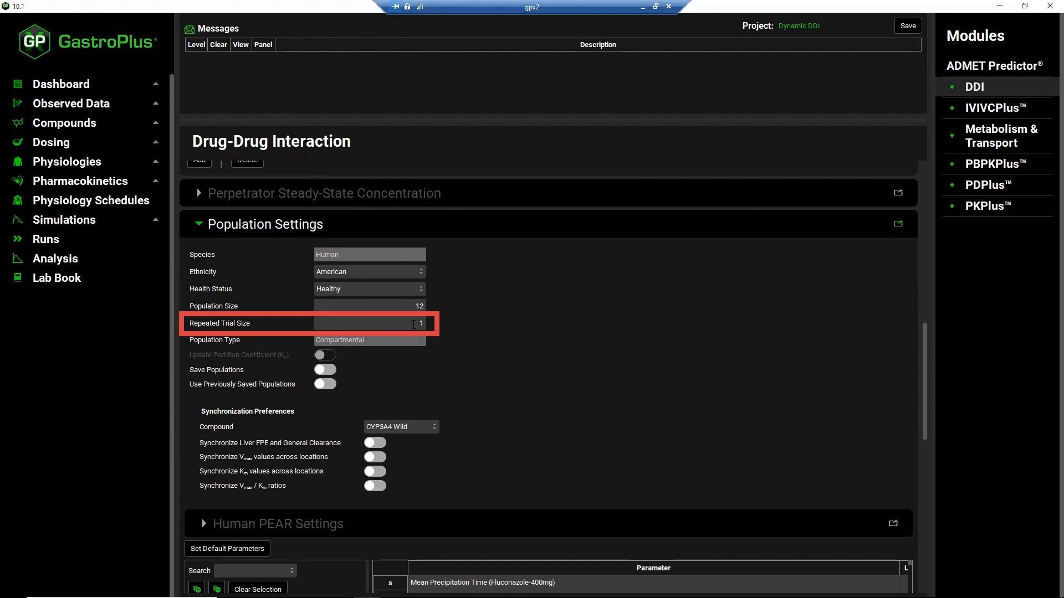
# Review the population parameters, run the population simulation and view its calculated outputs and DDI ratios.
pyautogui.scroll(-2, 622, 362)
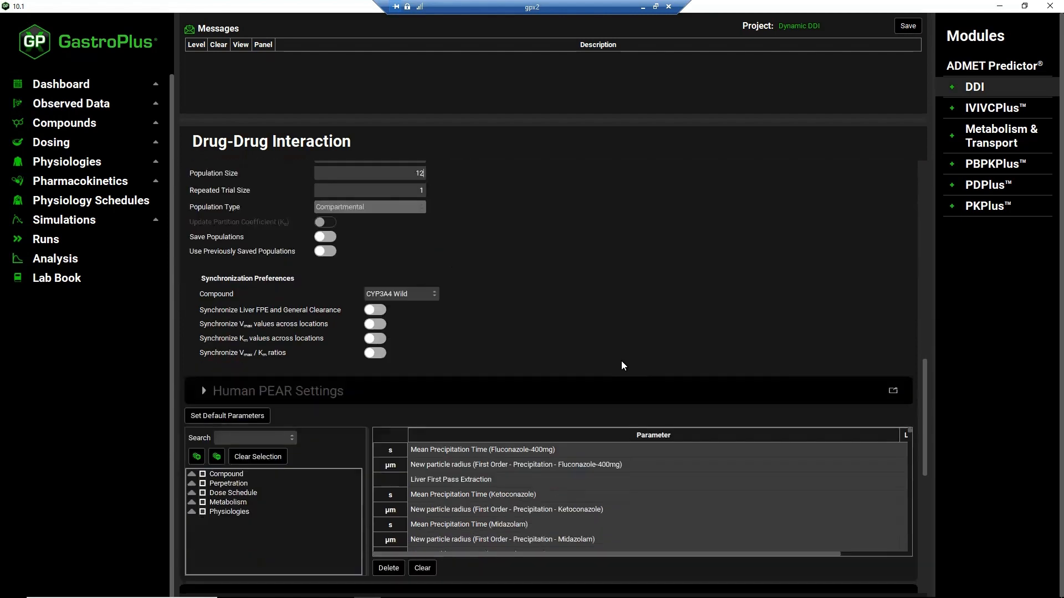
pyautogui.scroll(-1, 622, 362)
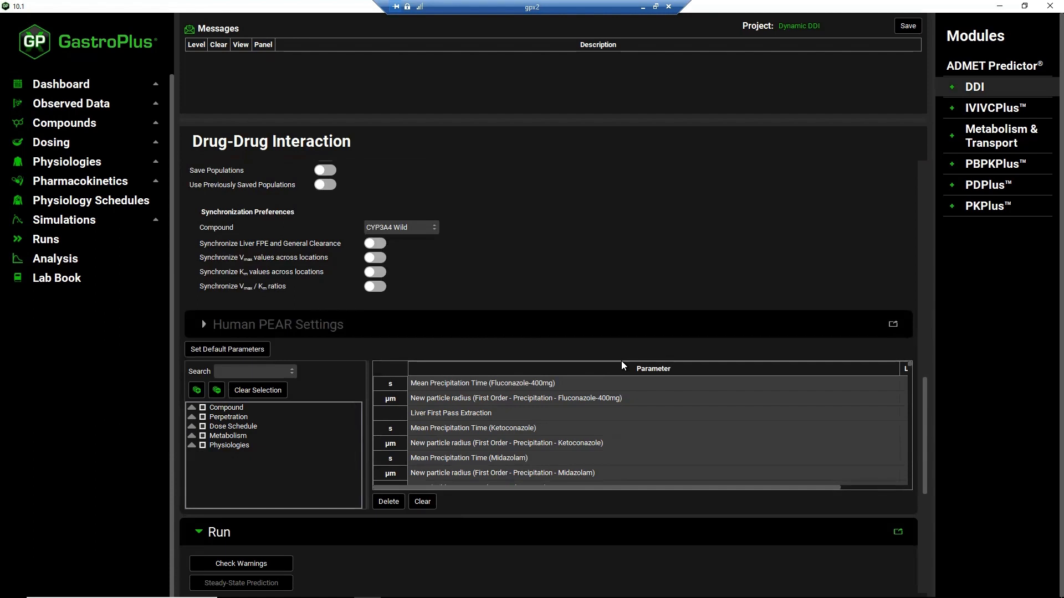
pyautogui.scroll(-3, 364, 548)
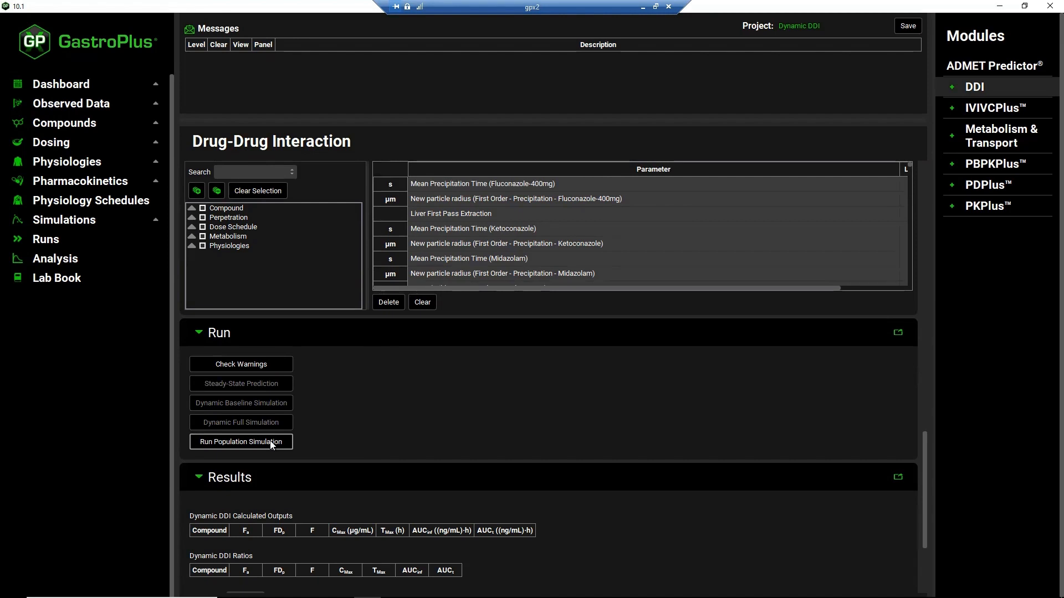
pyautogui.click(271, 442)
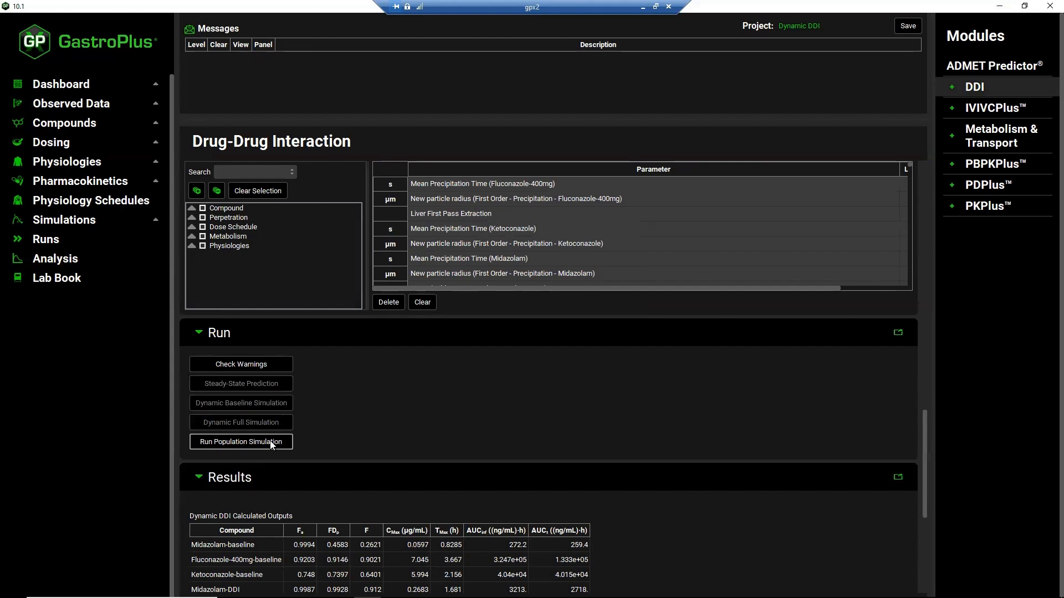
pyautogui.scroll(-3, 371, 446)
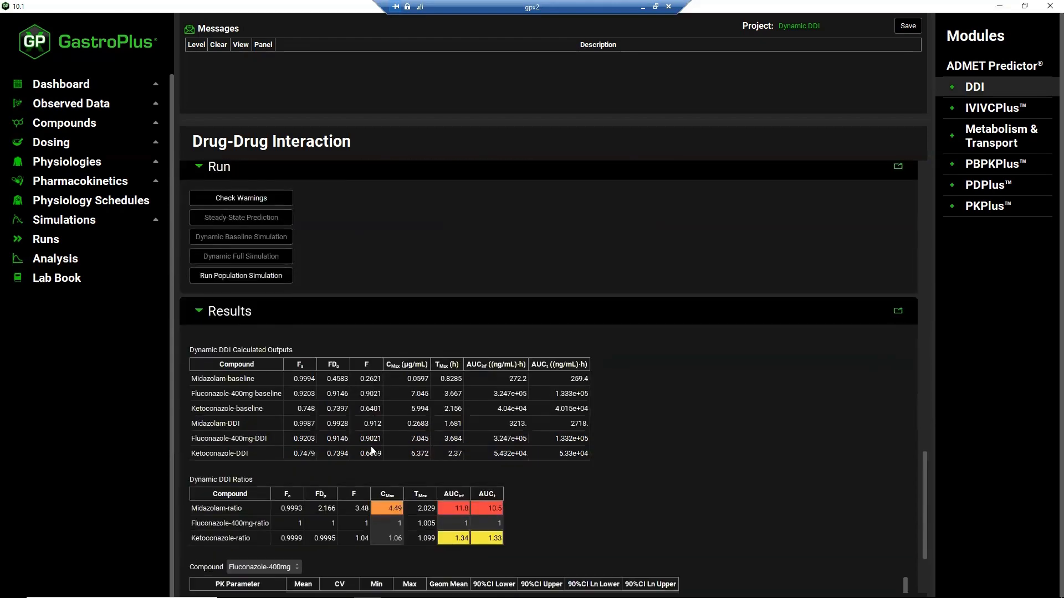
pyautogui.scroll(-3, 371, 447)
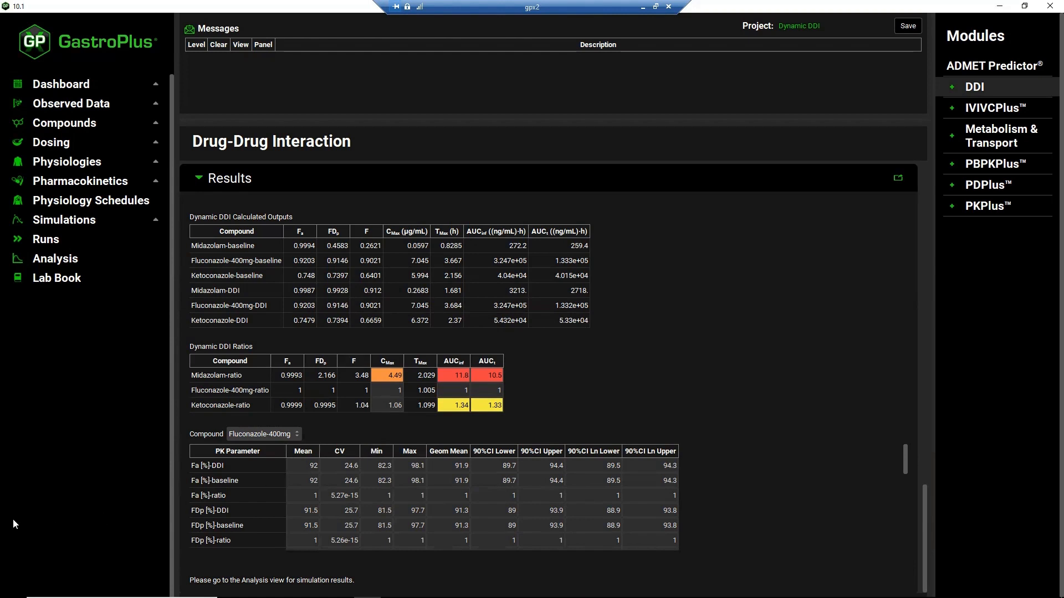
# Display the population PK statistics for Midazolam and examine its parameters through the AUC(0-t) ratio.
pyautogui.click(298, 436)
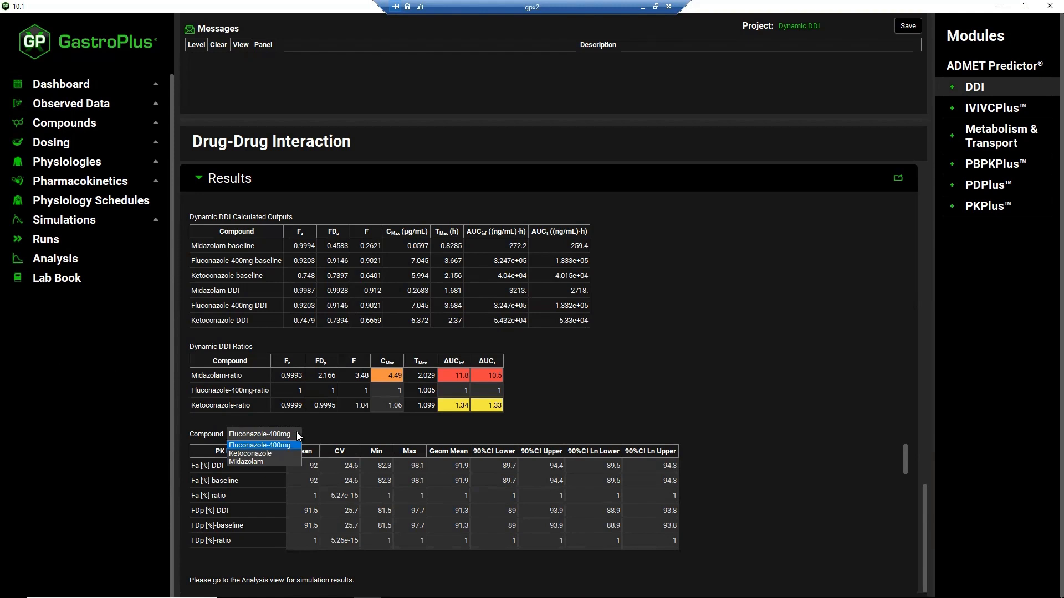
pyautogui.click(273, 461)
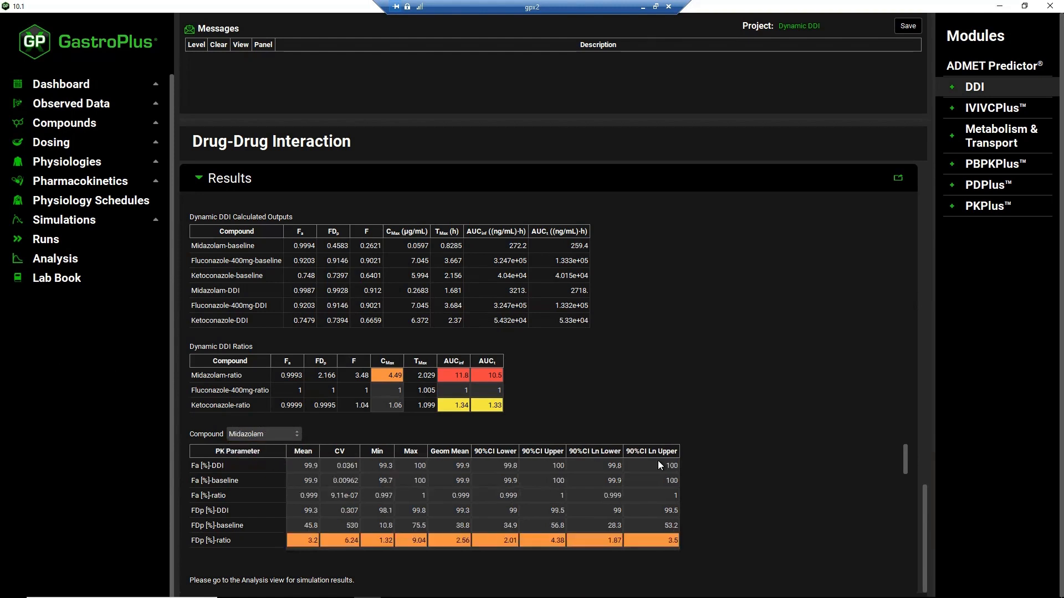
pyautogui.scroll(-3, 800, 447)
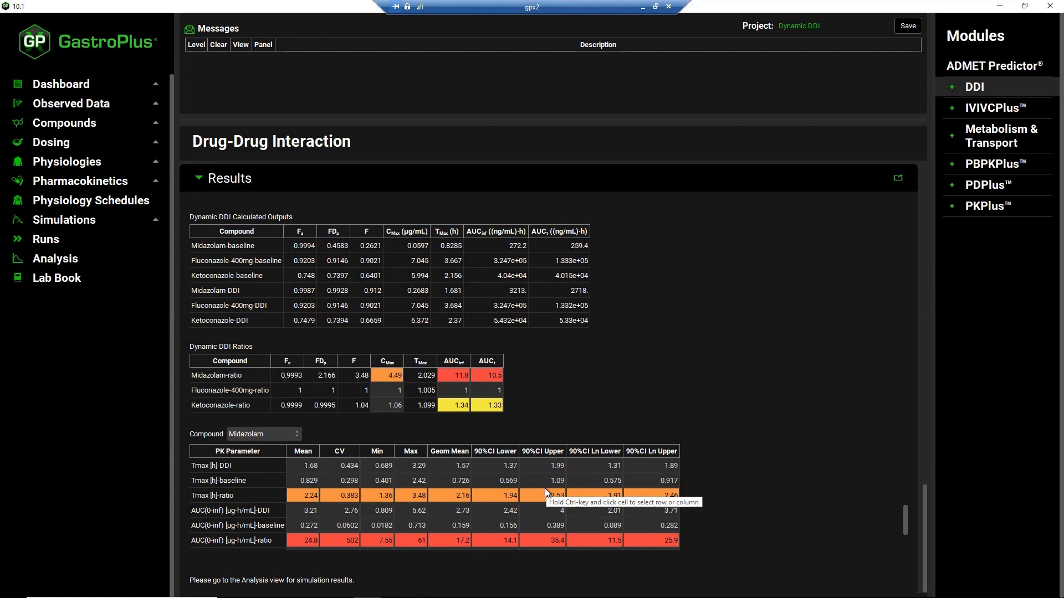
pyautogui.scroll(-1, 540, 494)
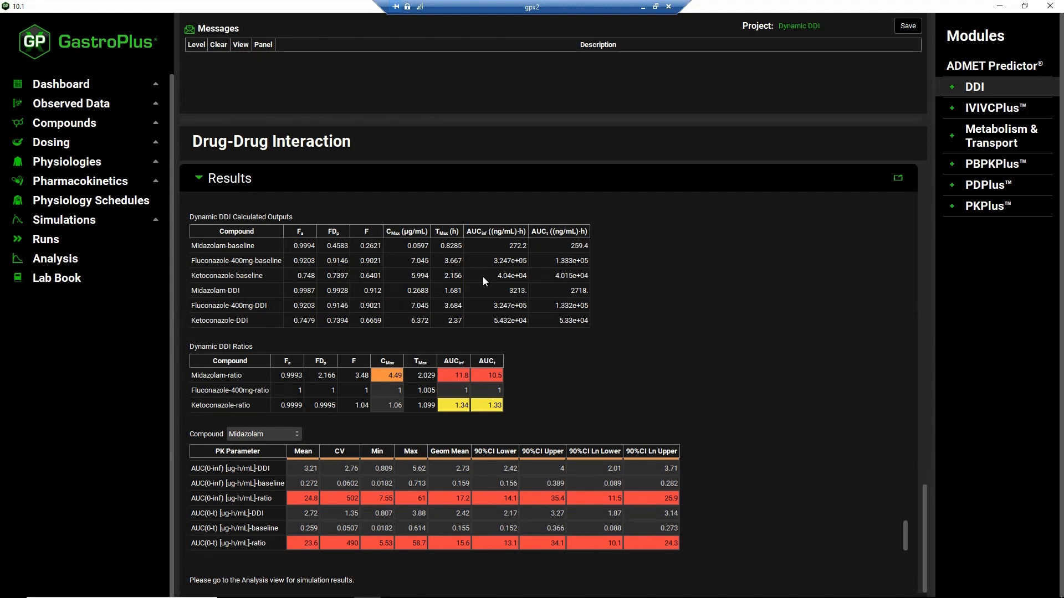
# Plot Trial 1 of both the DynamicBase and DynamicFull runs in the Analysis Population View with Midazolam as the compound.
pyautogui.click(85, 260)
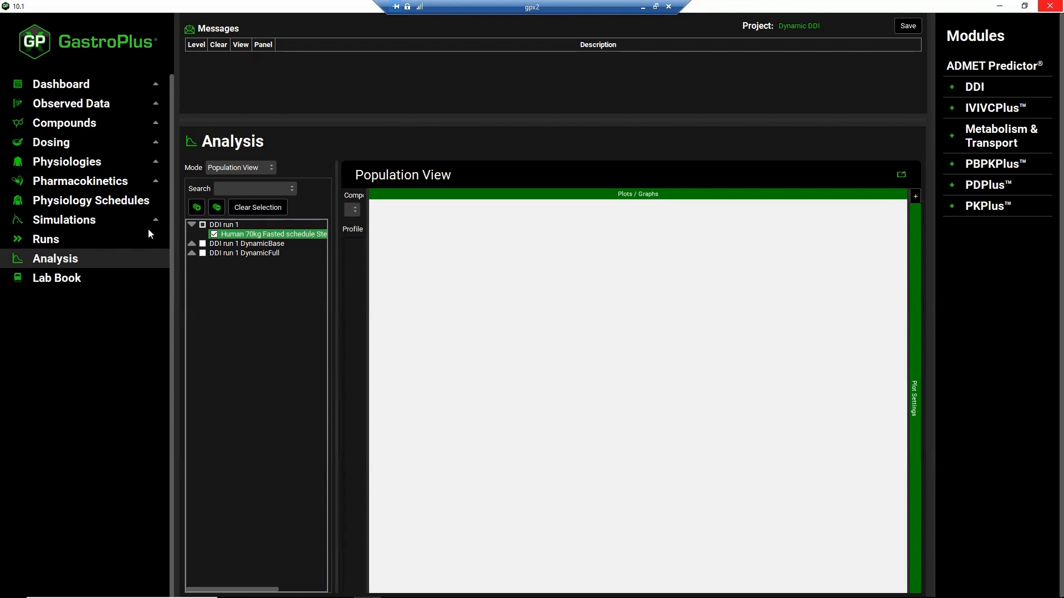
pyautogui.click(191, 243)
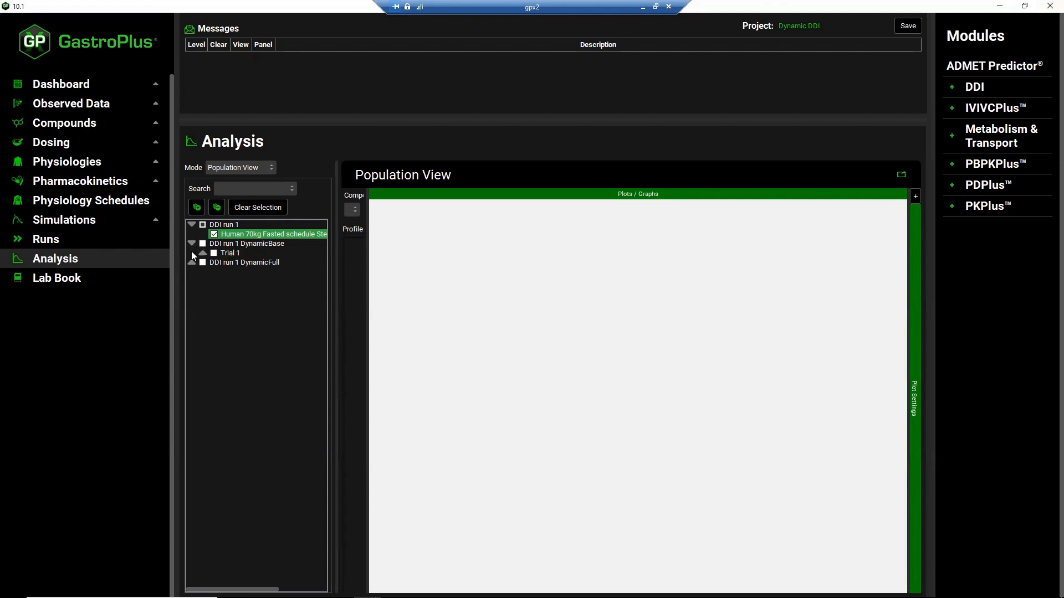
pyautogui.click(192, 262)
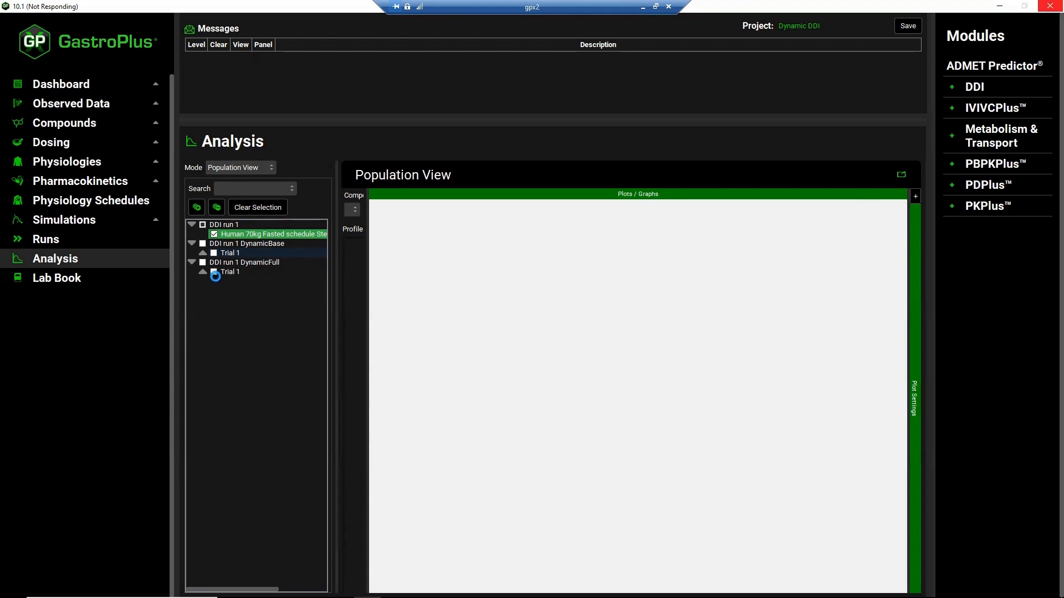
pyautogui.click(214, 273)
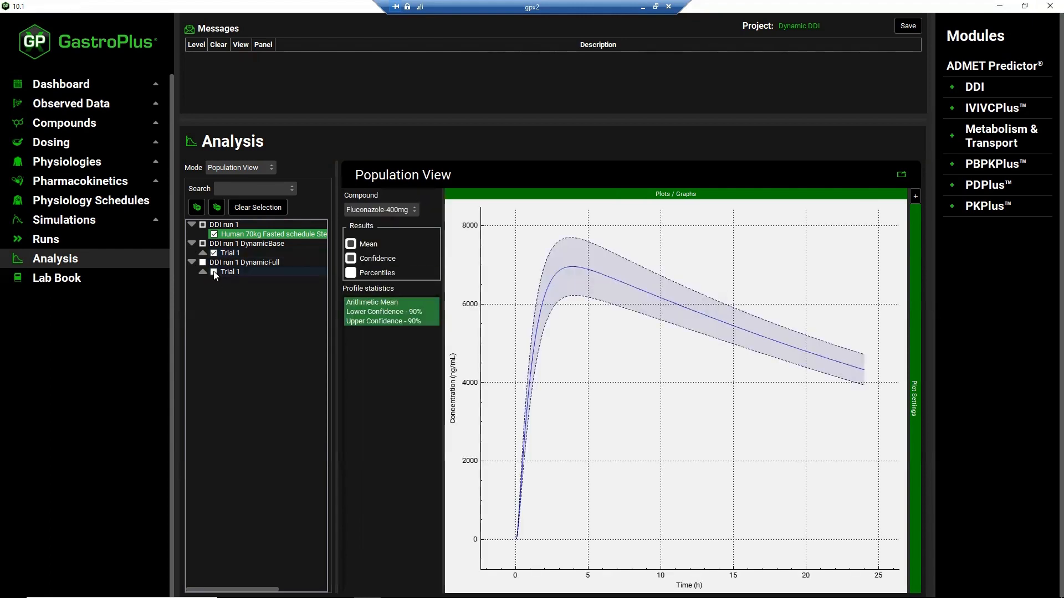
pyautogui.click(214, 272)
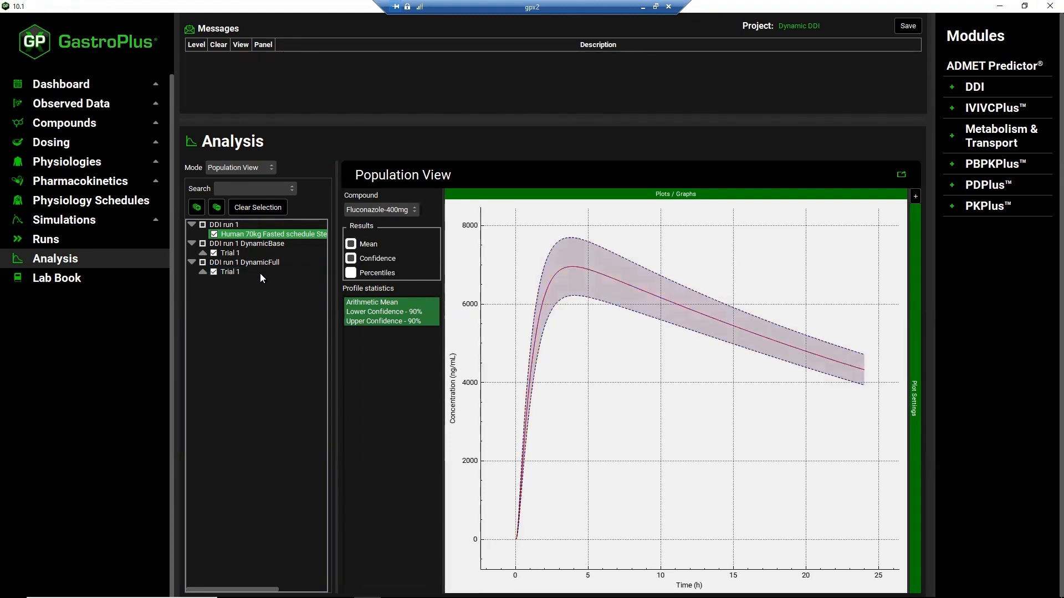
pyautogui.click(415, 211)
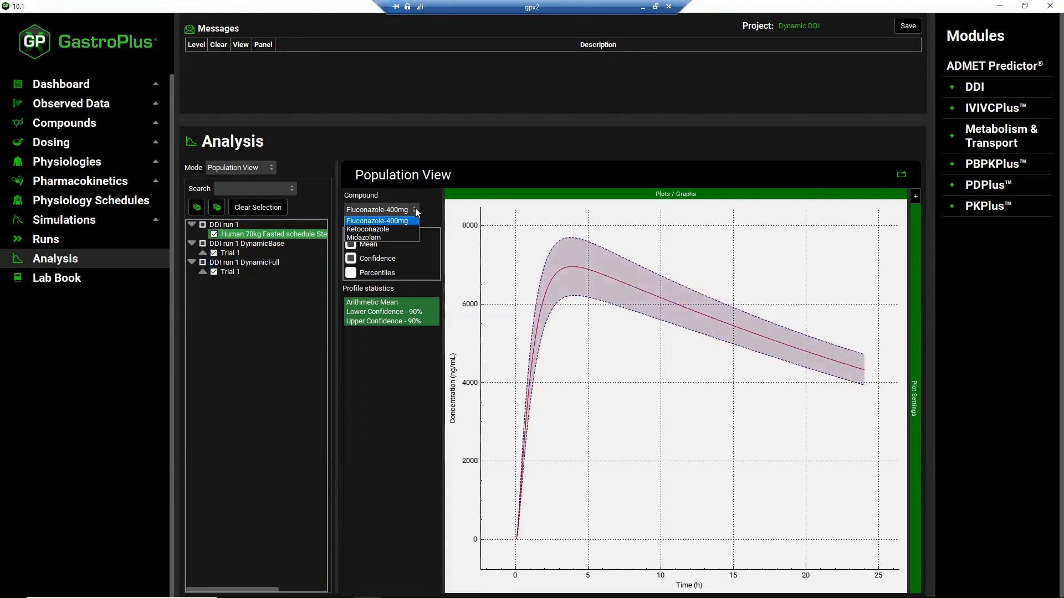
pyautogui.click(387, 238)
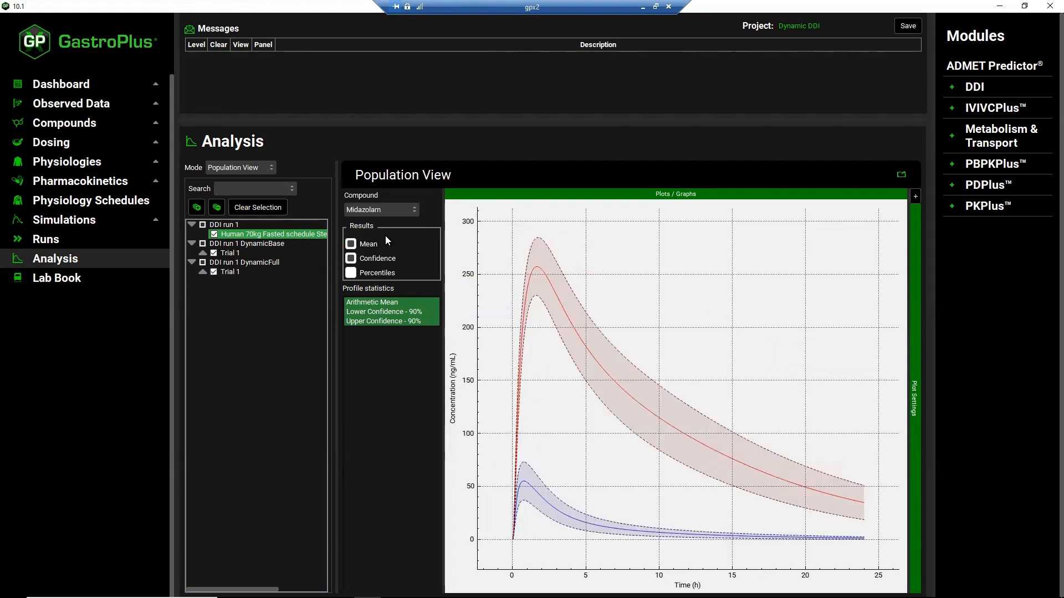
# Switch the analysis mode to Summary View and filter the results table to Midazolam.
pyautogui.click(271, 164)
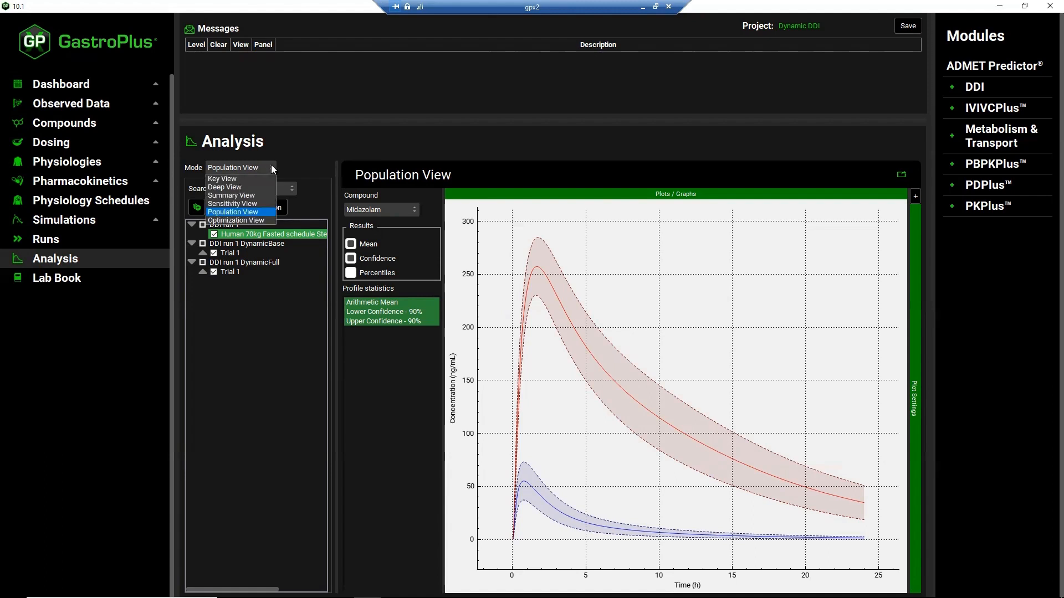
pyautogui.click(241, 196)
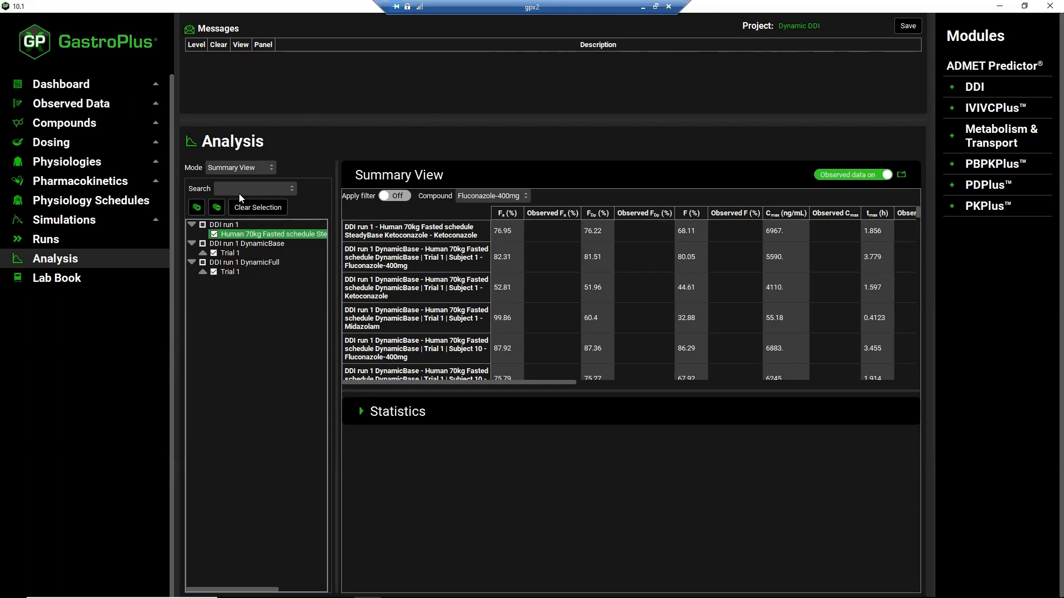
pyautogui.click(406, 197)
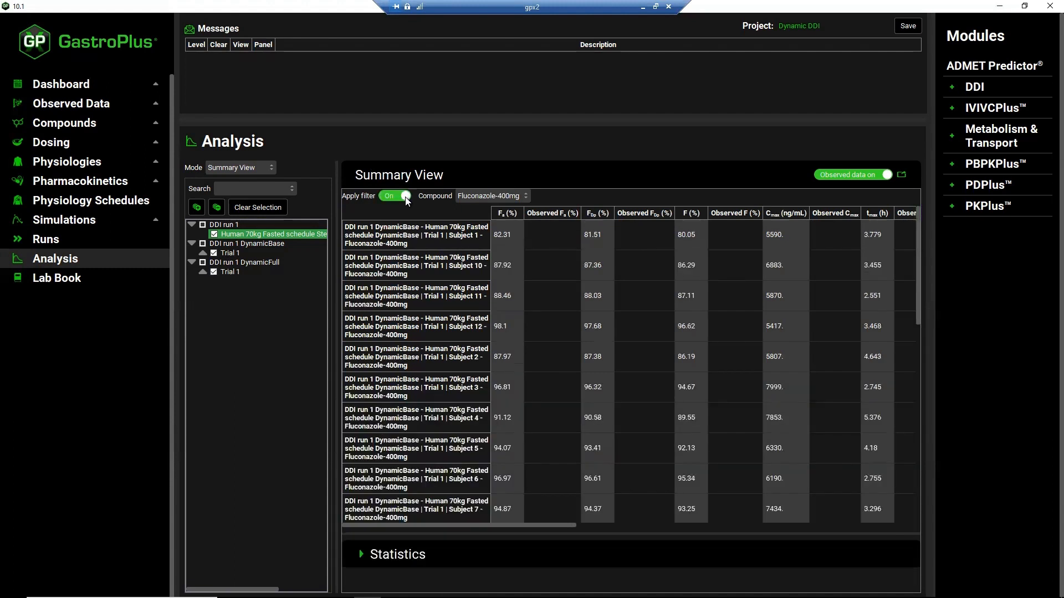
pyautogui.click(517, 195)
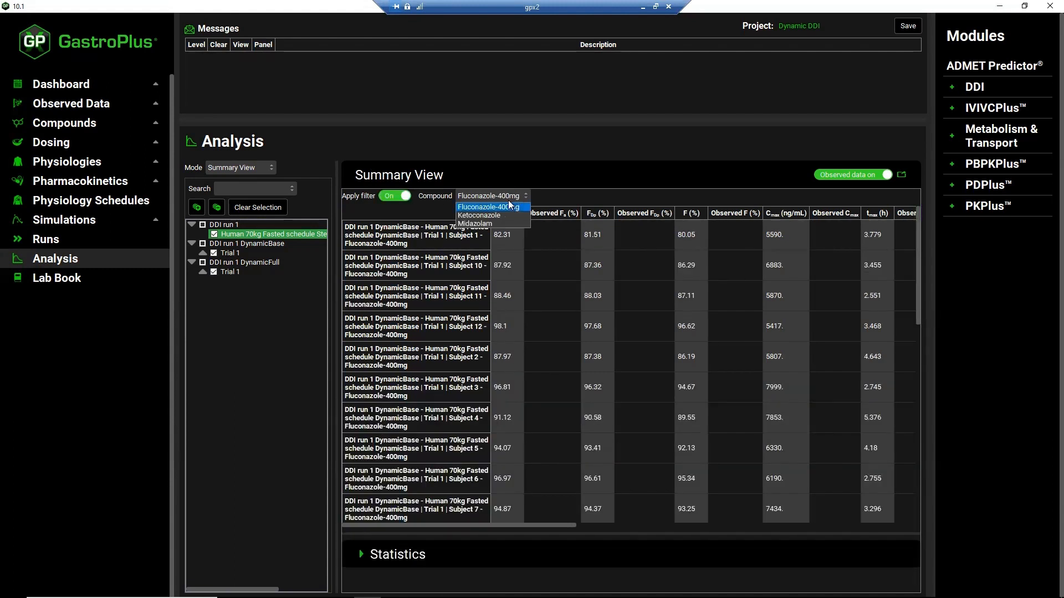
pyautogui.click(485, 224)
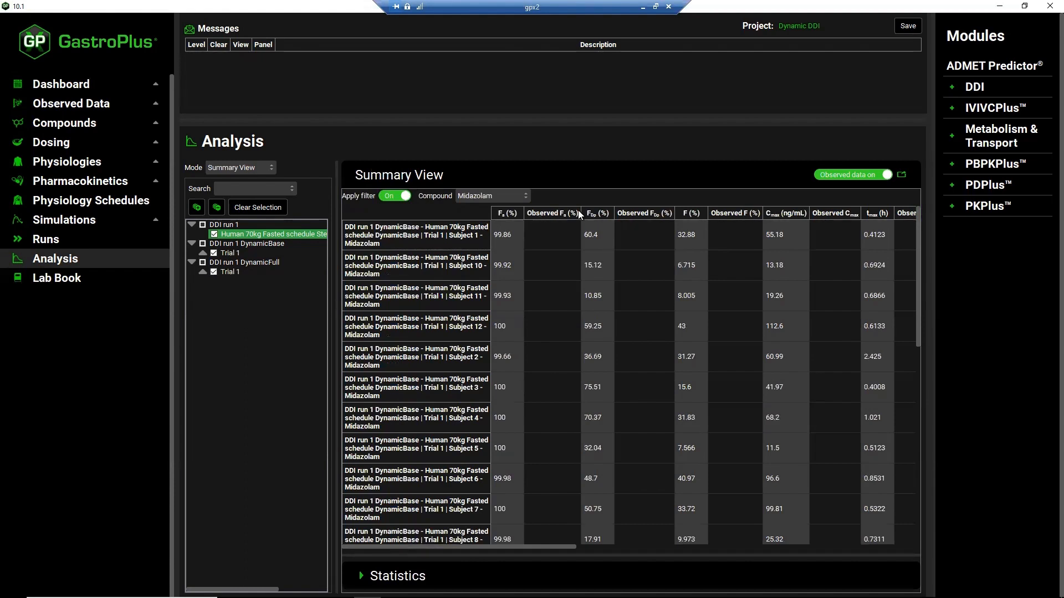
# Hide the observed data in the summary table and display the statistics for the Midazolam results.
pyautogui.click(839, 177)
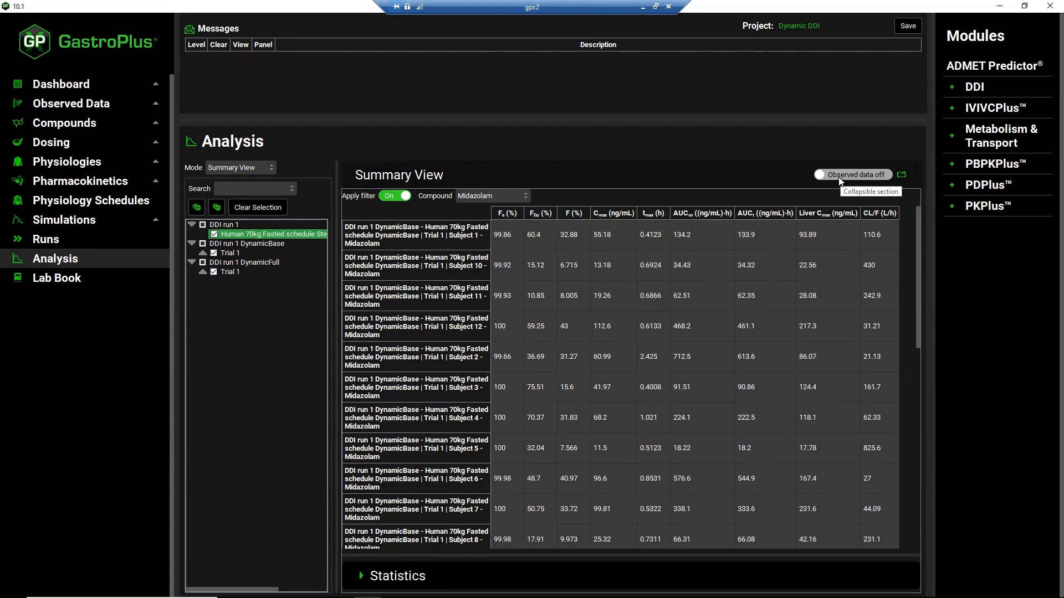
pyautogui.click(362, 576)
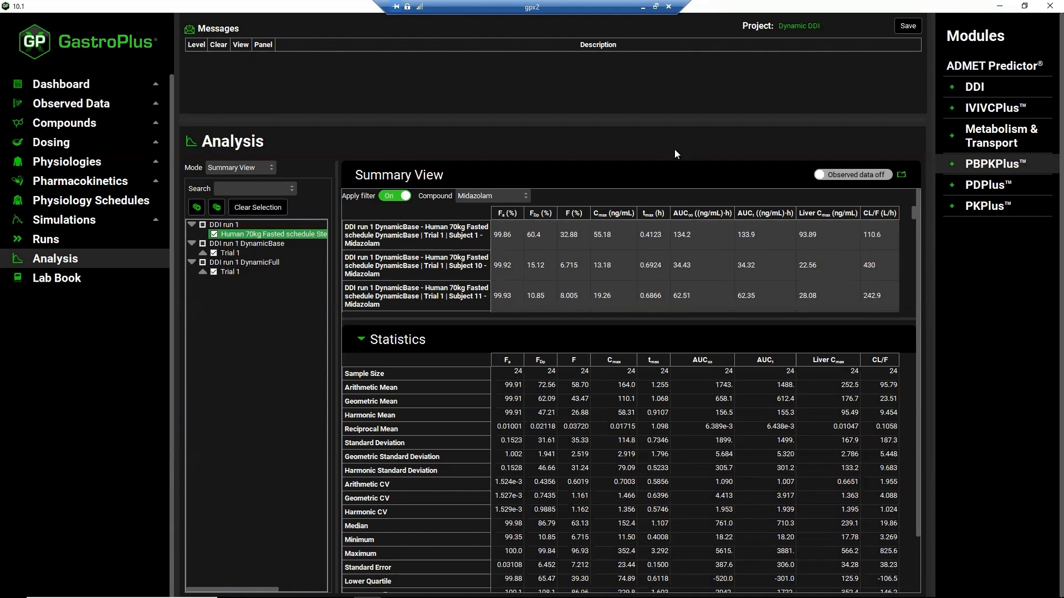
# Switch the analysis to Key View and color the CpTime curves by Random using the additional features.
pyautogui.click(271, 169)
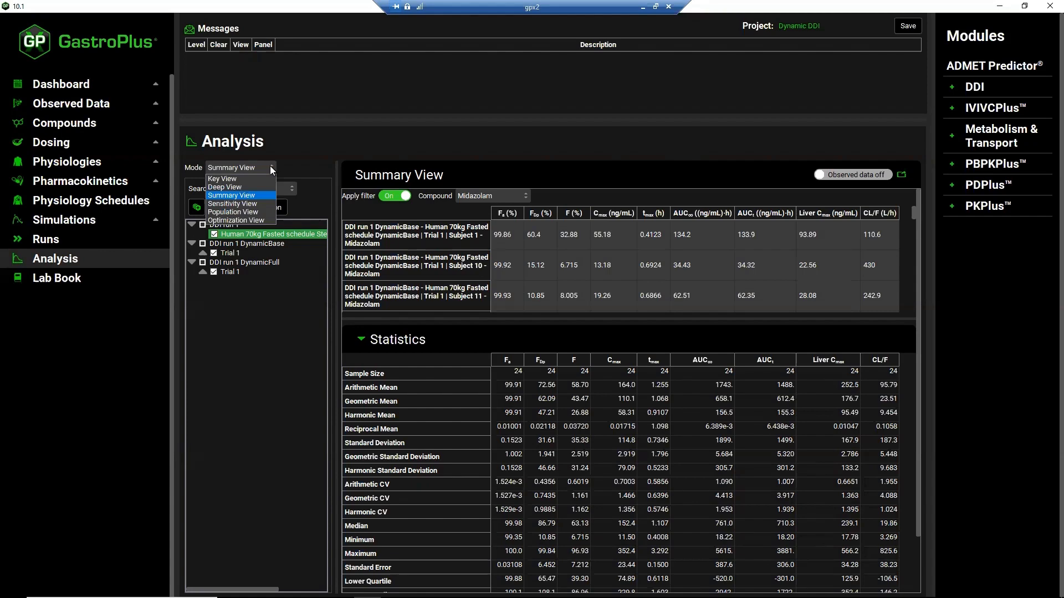
pyautogui.click(231, 179)
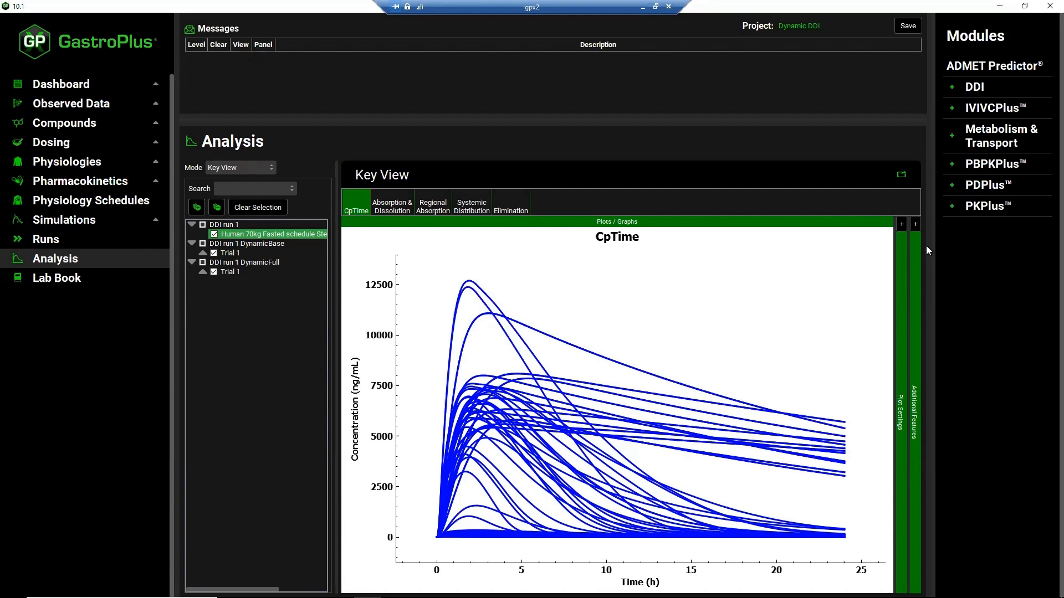
pyautogui.click(916, 224)
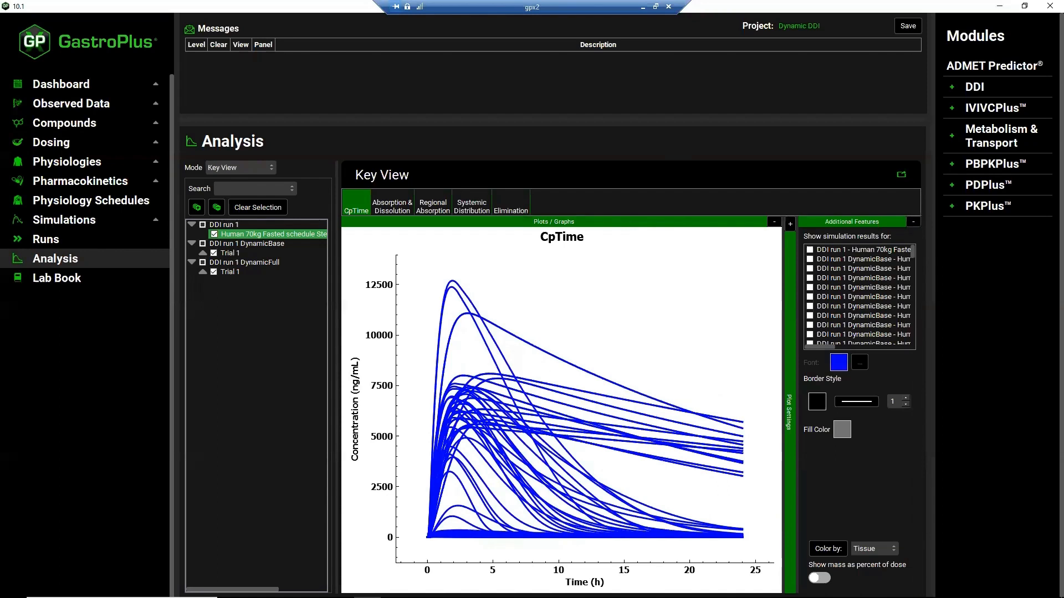
pyautogui.click(893, 548)
pyautogui.click(866, 584)
pyautogui.click(828, 549)
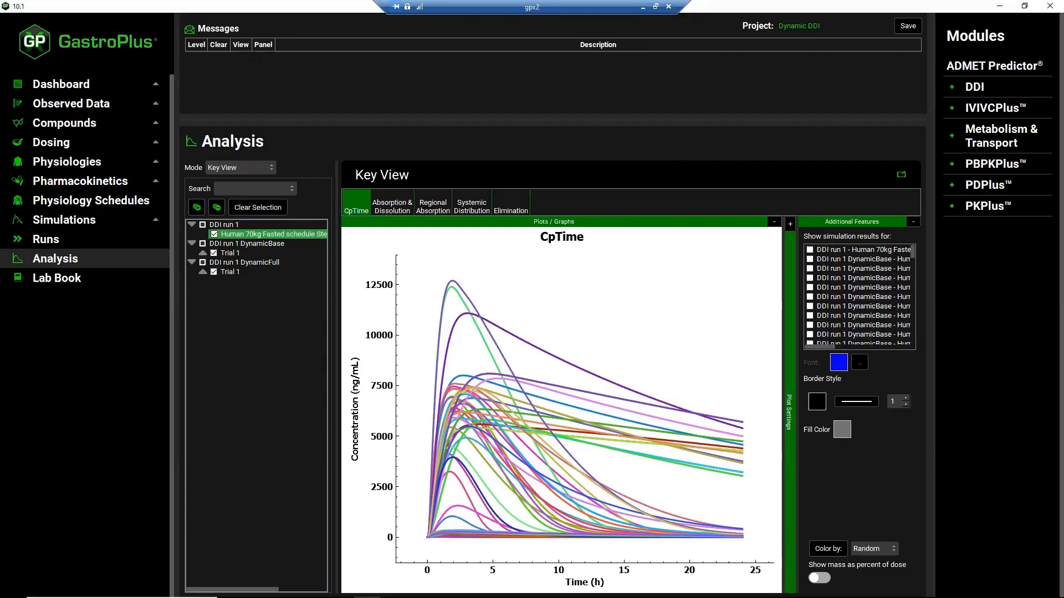
# Open the existing project GastDDIStandards.gpproject from the DDI folder's GastDDIStandards subfolder and continue past the save-changes question.
pyautogui.click(64, 88)
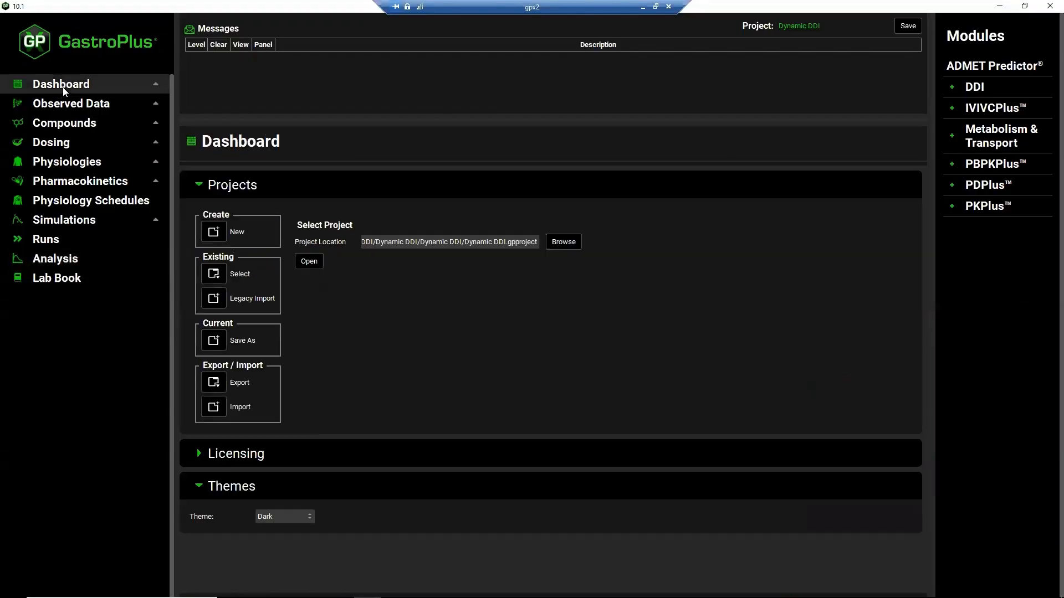
pyautogui.click(563, 243)
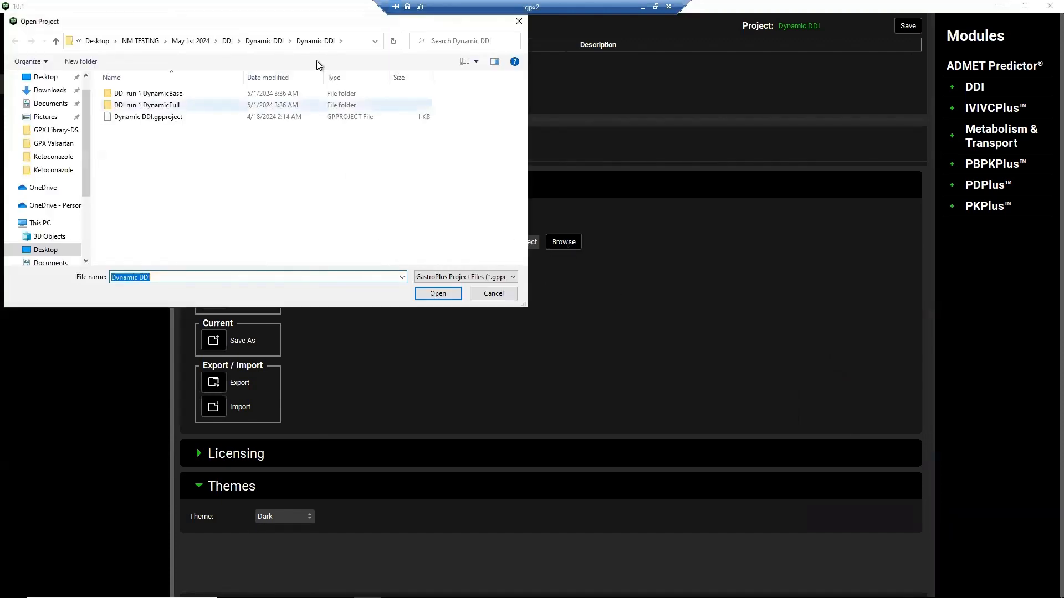
pyautogui.click(224, 44)
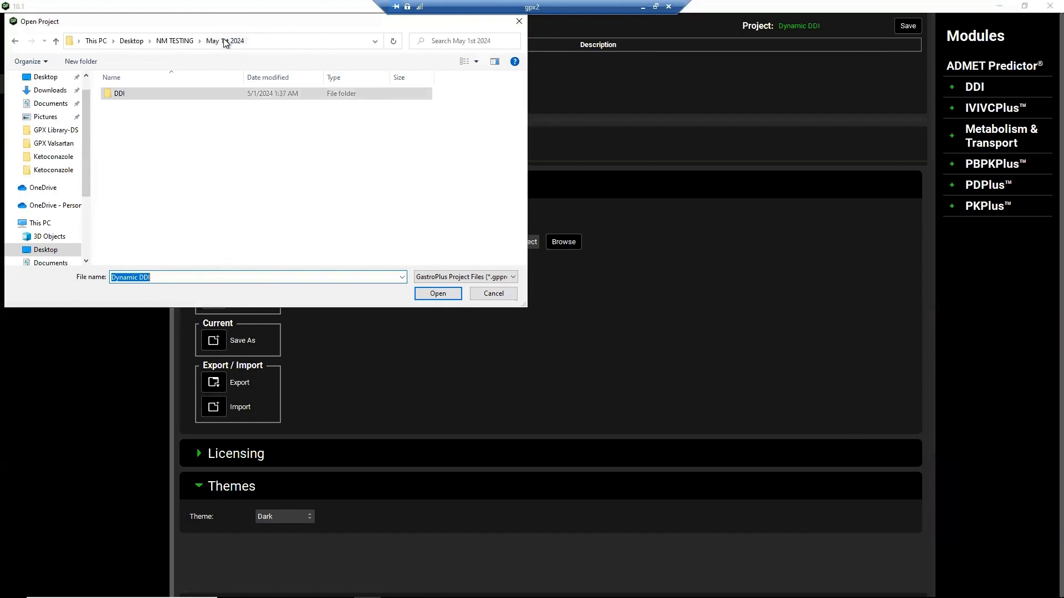
pyautogui.doubleClick(132, 94)
pyautogui.doubleClick(135, 106)
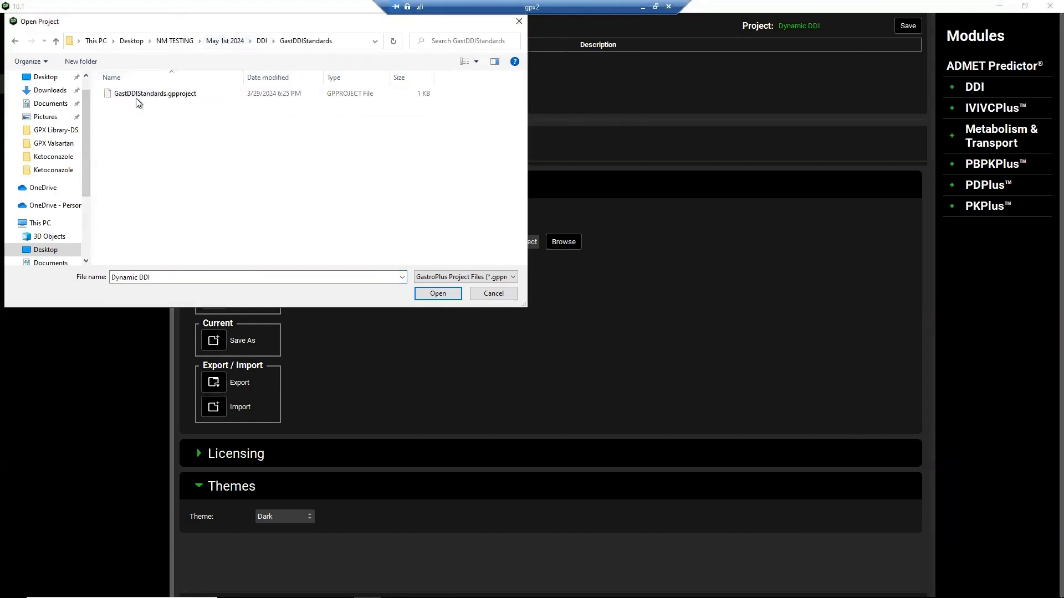
pyautogui.click(142, 96)
pyautogui.click(438, 293)
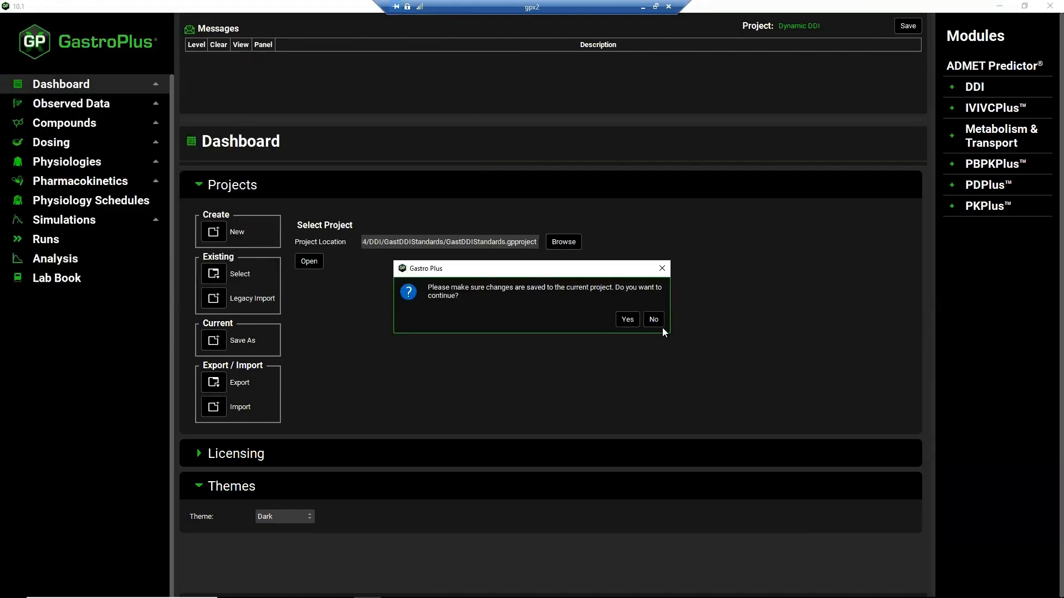
pyautogui.click(628, 320)
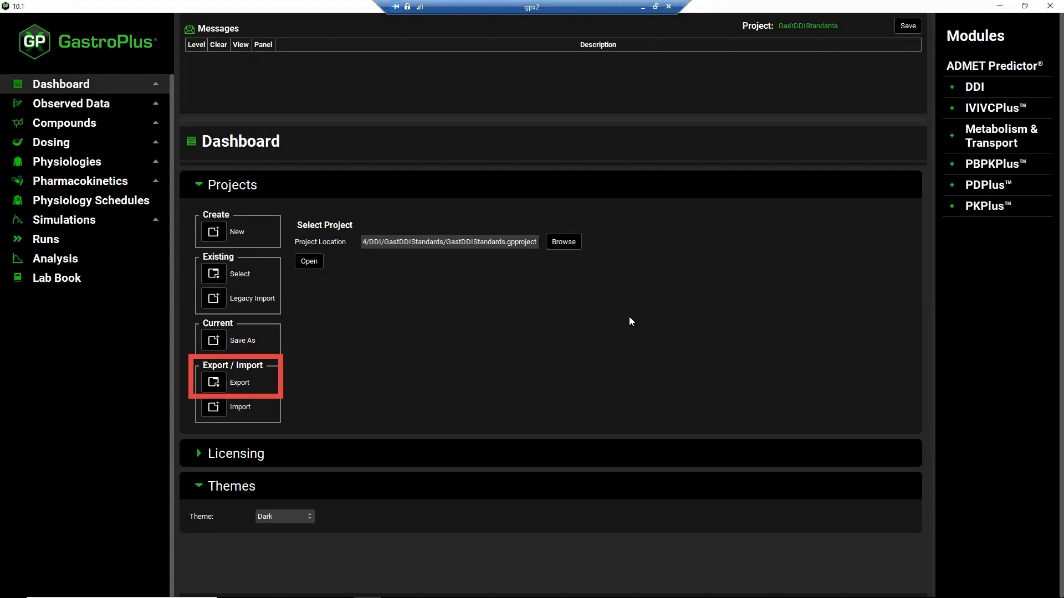
# Start an asset export and choose the Quinidine-CompPK Simulation from the Simulation assets.
pyautogui.click(215, 383)
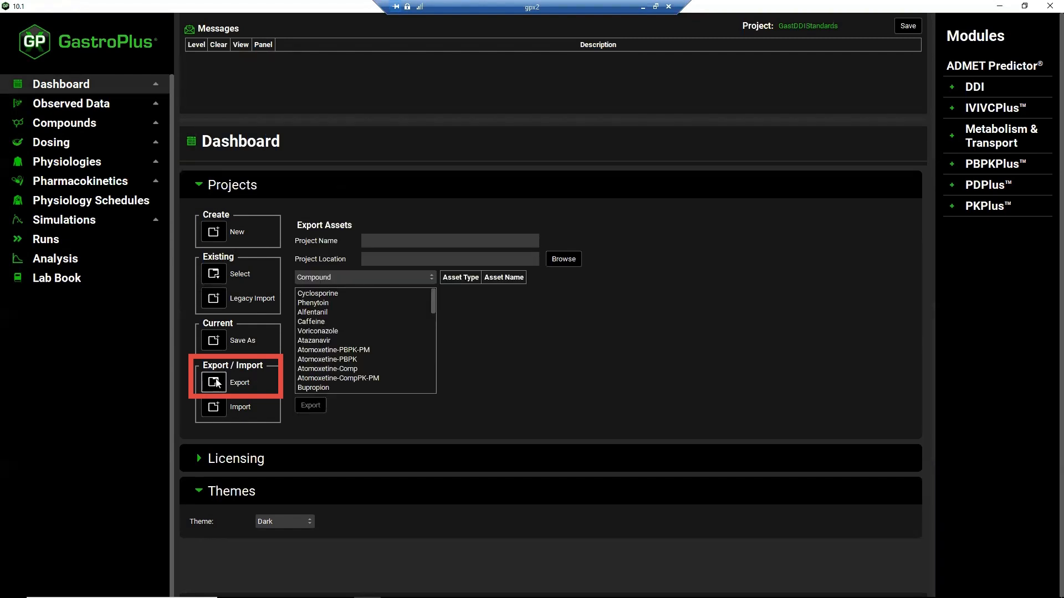
pyautogui.click(431, 275)
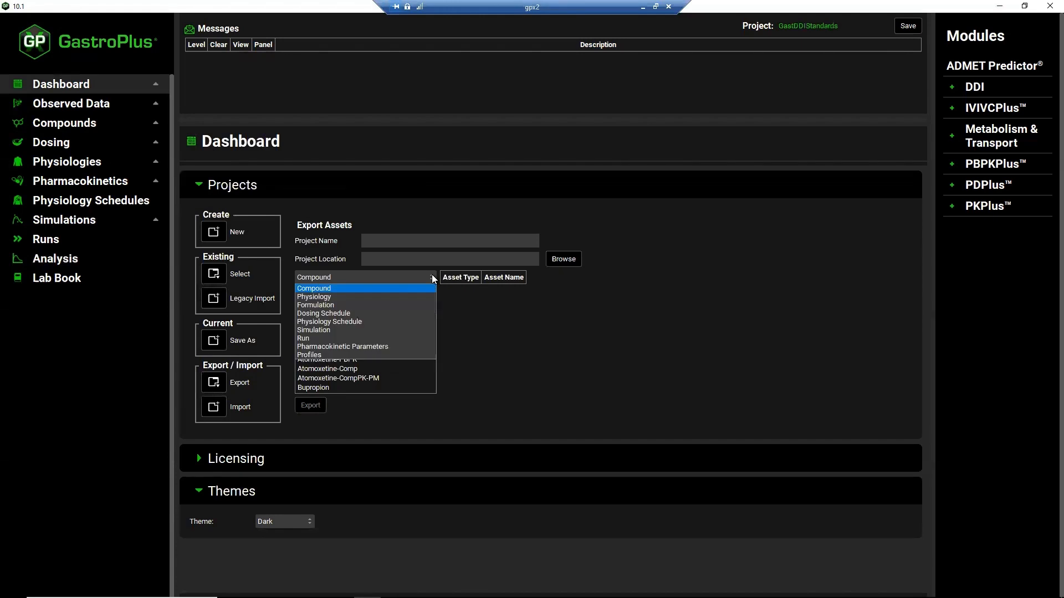
pyautogui.click(335, 331)
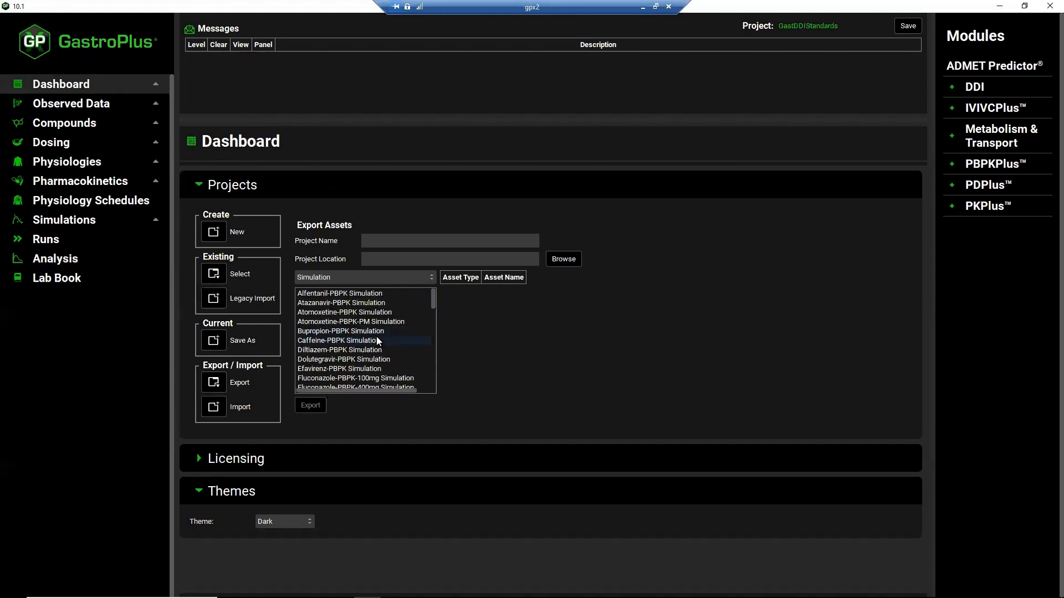
pyautogui.scroll(-1, 377, 341)
pyautogui.scroll(-3, 376, 338)
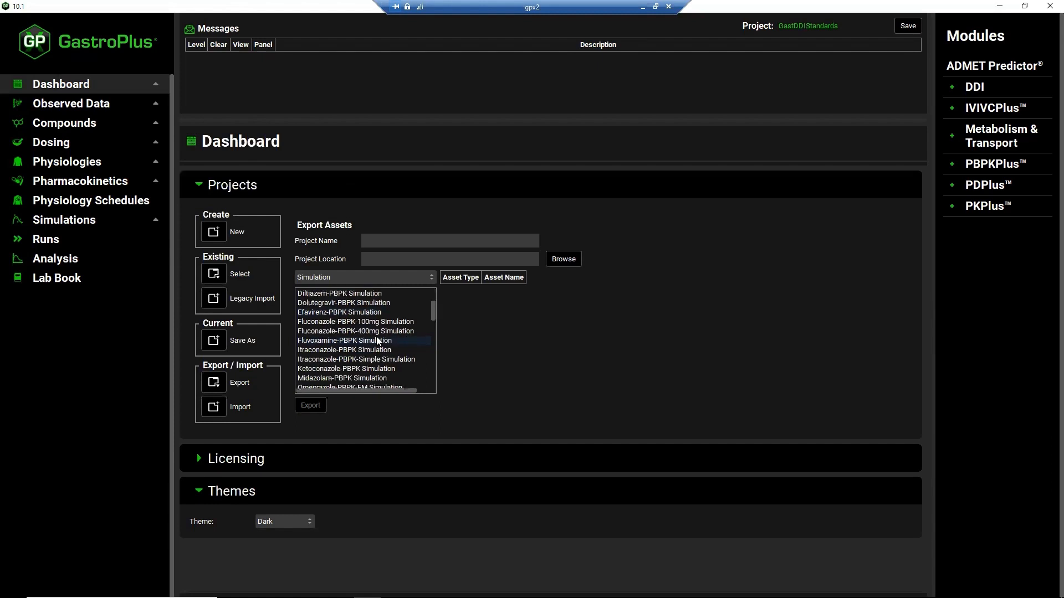
pyautogui.scroll(-2, 377, 340)
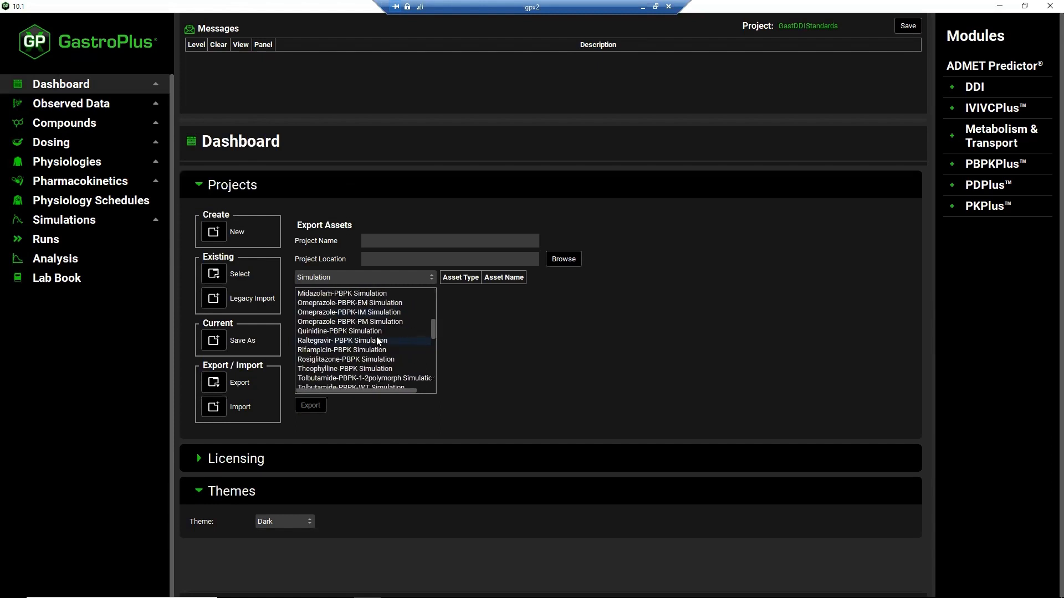
pyautogui.scroll(-1, 378, 341)
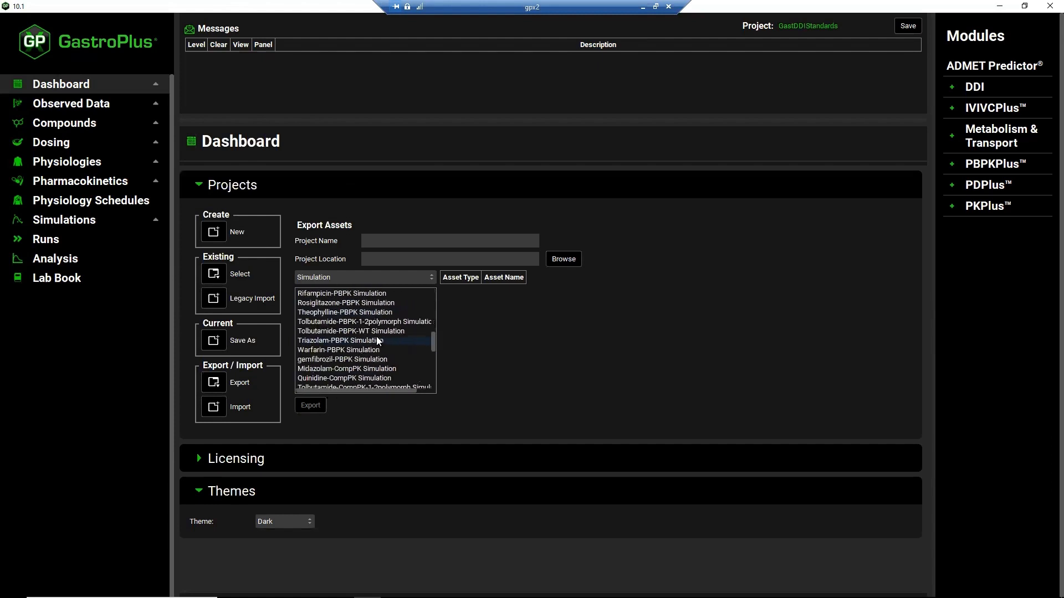
pyautogui.scroll(-1, 378, 340)
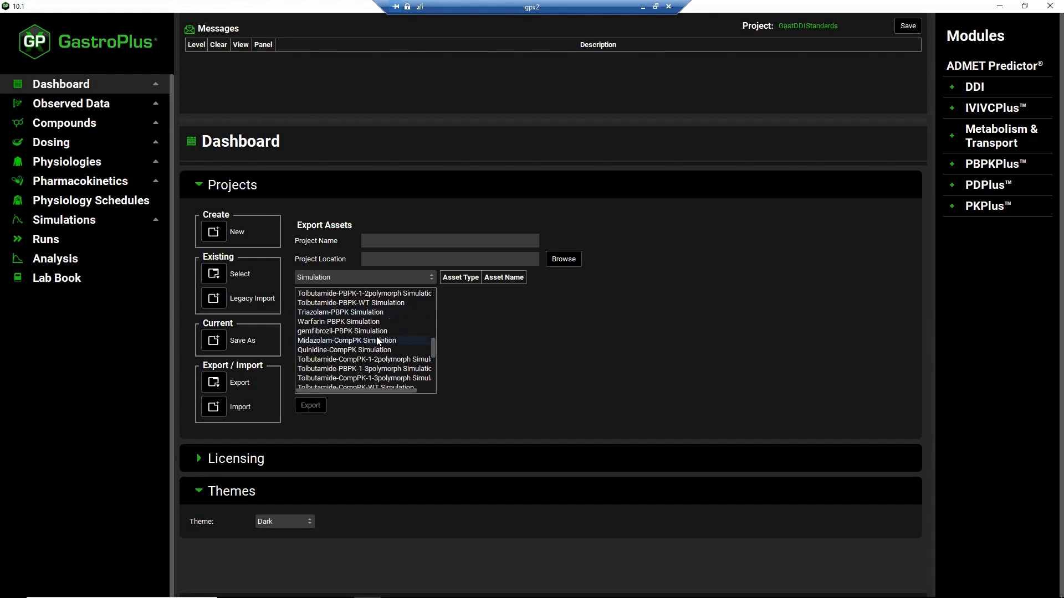
pyautogui.click(344, 351)
pyautogui.scroll(1, 344, 351)
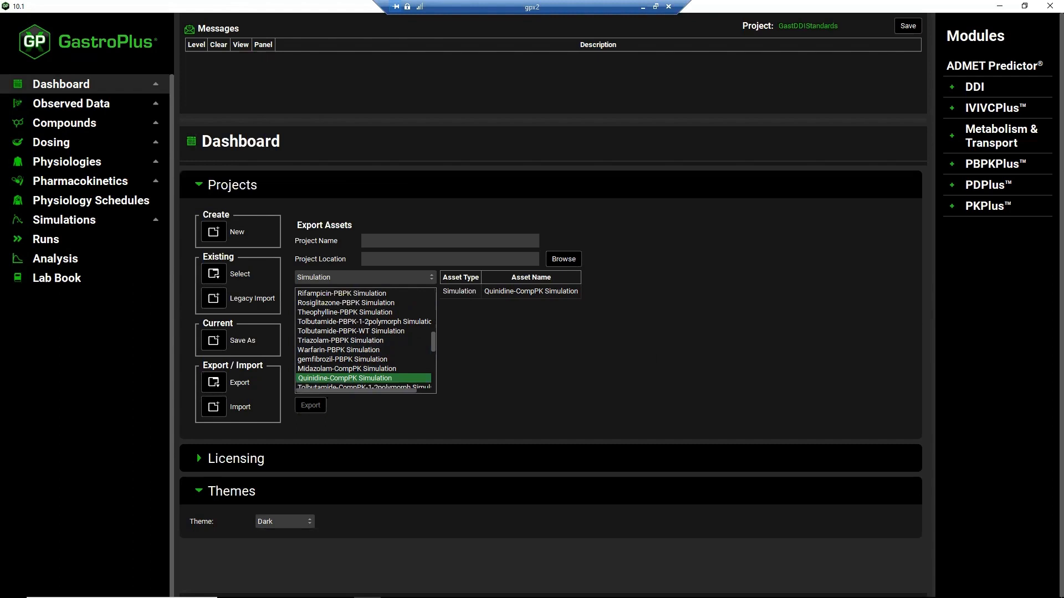
# Name the export project "Quinidine-CompPK Export", set its location to the GastDDIStandards folder and export the asset.
pyautogui.click(416, 240)
pyautogui.write('Quinidine-CompPK Export')
pyautogui.click(571, 262)
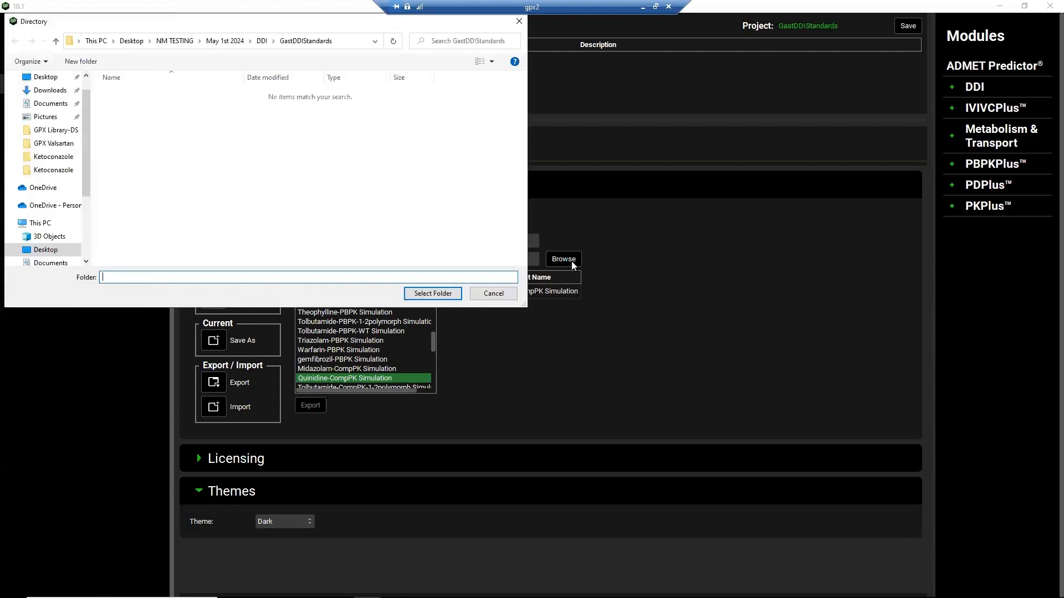
pyautogui.click(440, 297)
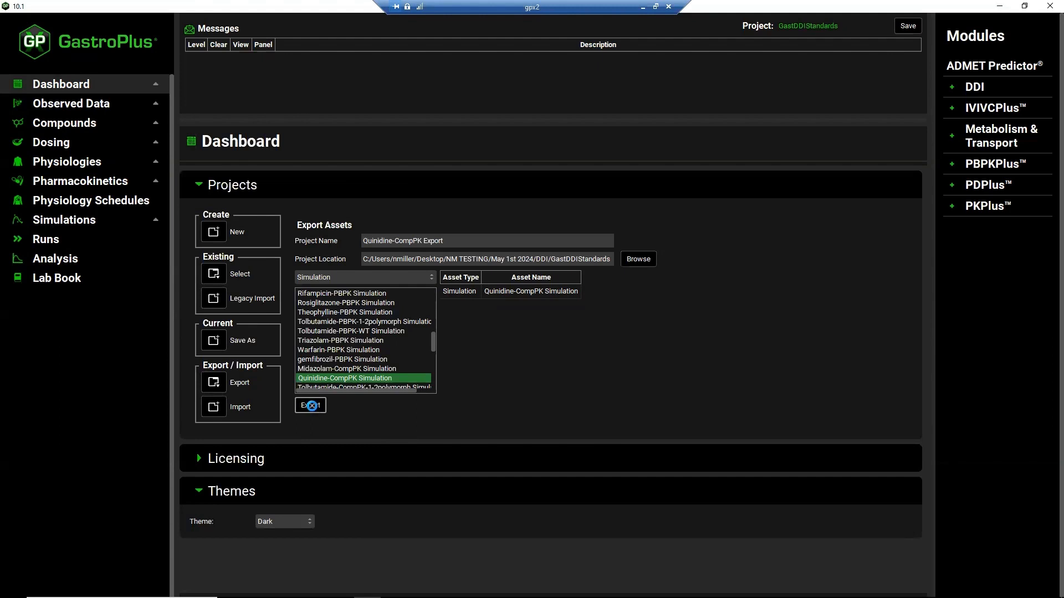
pyautogui.click(312, 406)
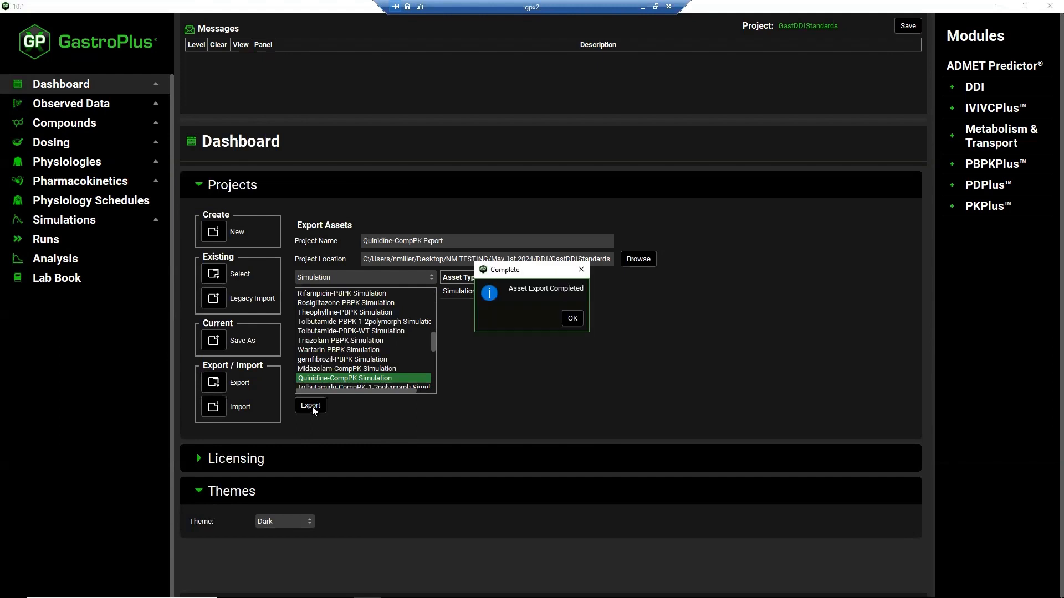
# Open the existing project Dynamic DDI.gpproject from the DDI folder's Dynamic DDI subfolders and continue past the save-changes question.
pyautogui.click(572, 319)
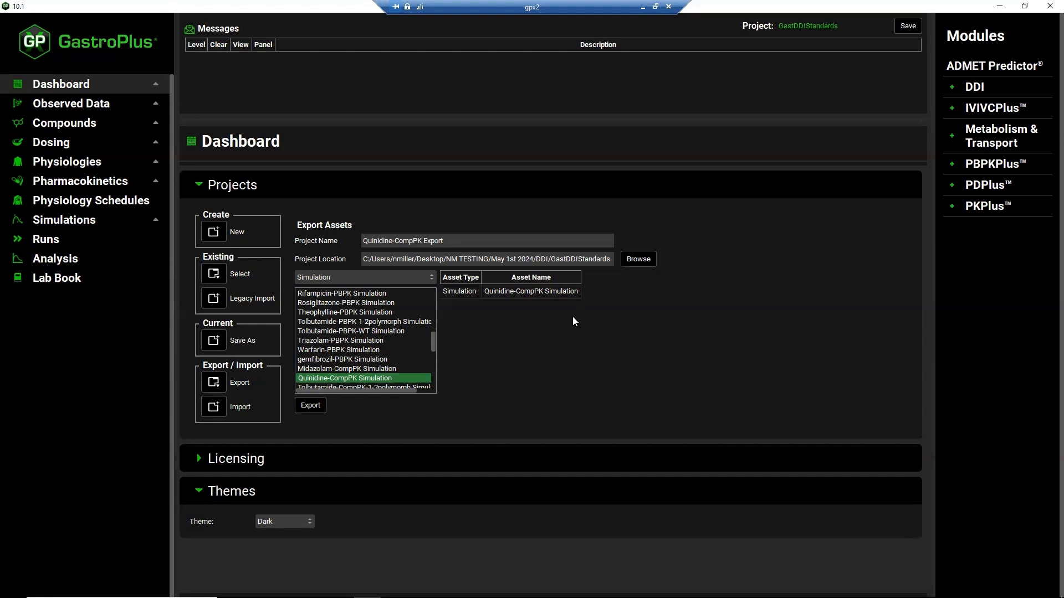
pyautogui.click(219, 276)
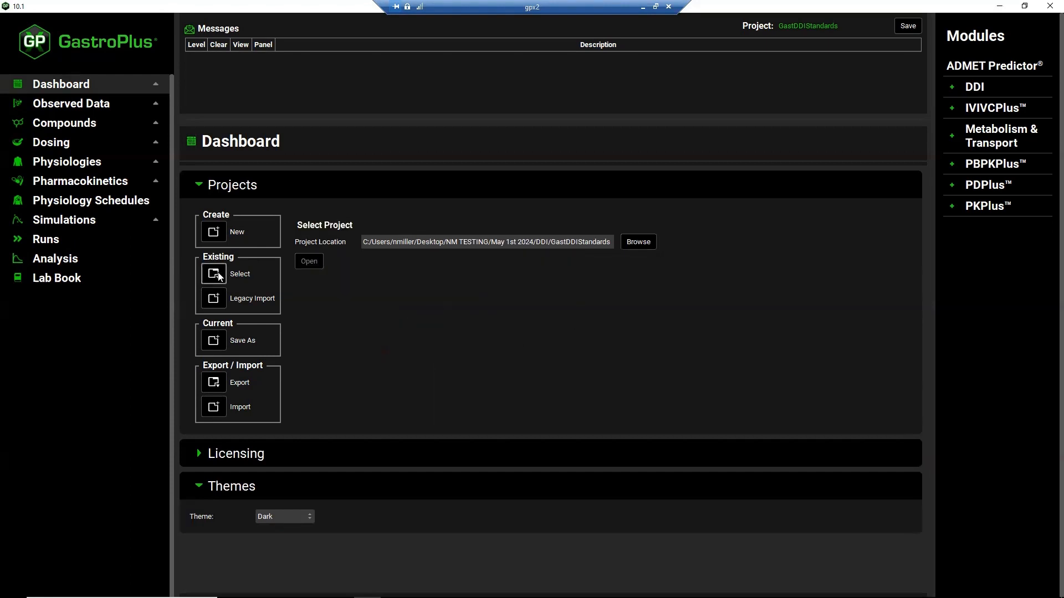
pyautogui.click(638, 242)
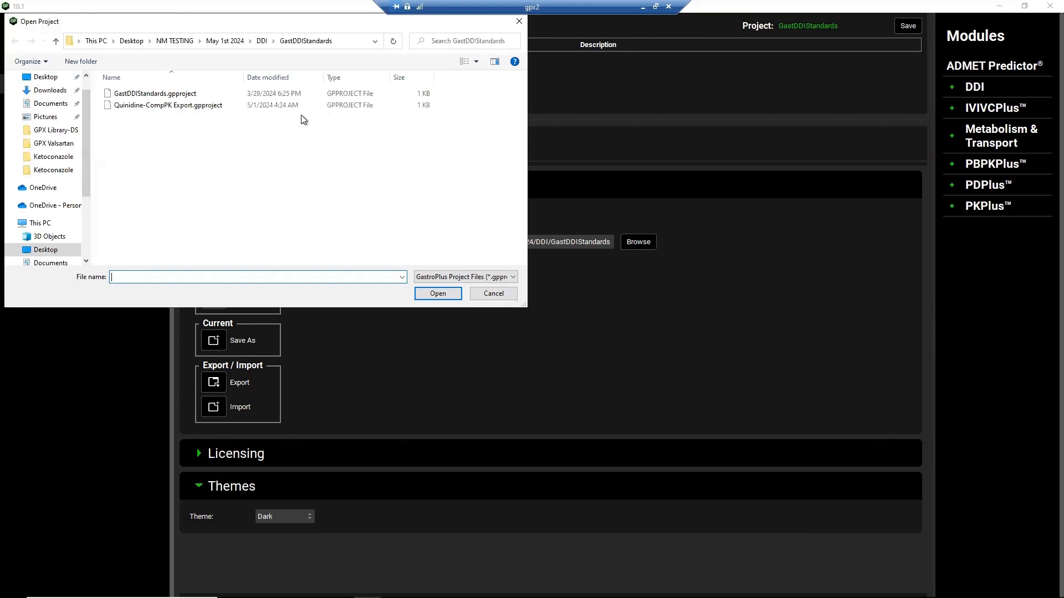
pyautogui.click(258, 42)
pyautogui.doubleClick(159, 96)
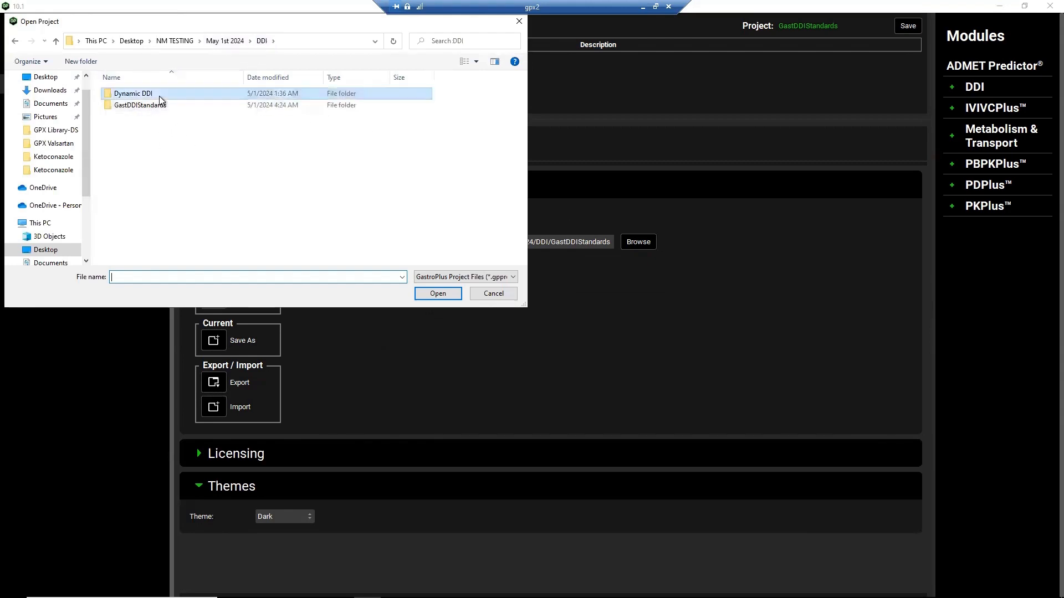
pyautogui.doubleClick(159, 95)
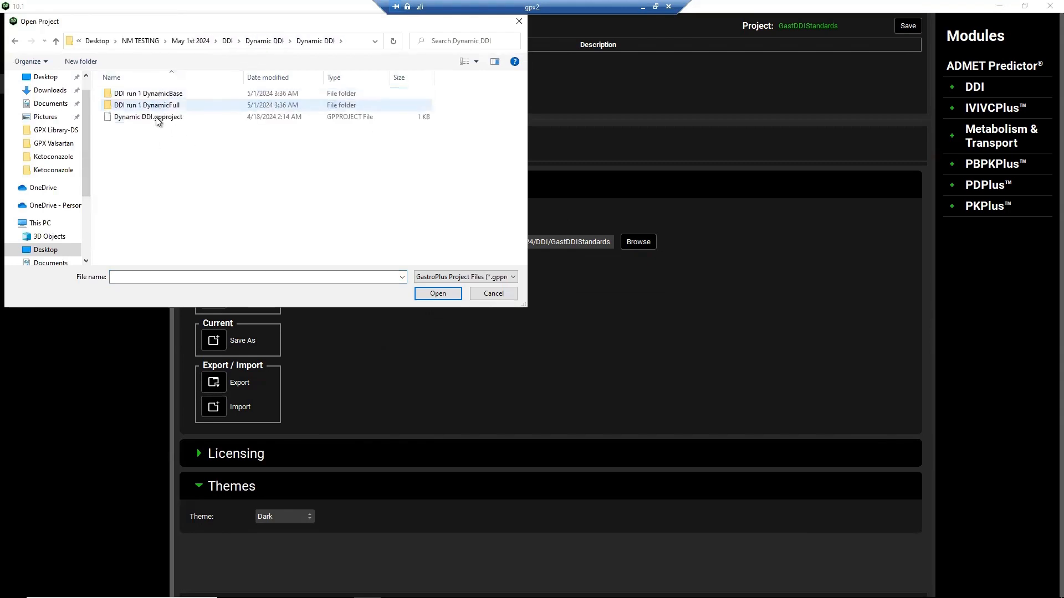
pyautogui.click(160, 118)
pyautogui.click(438, 294)
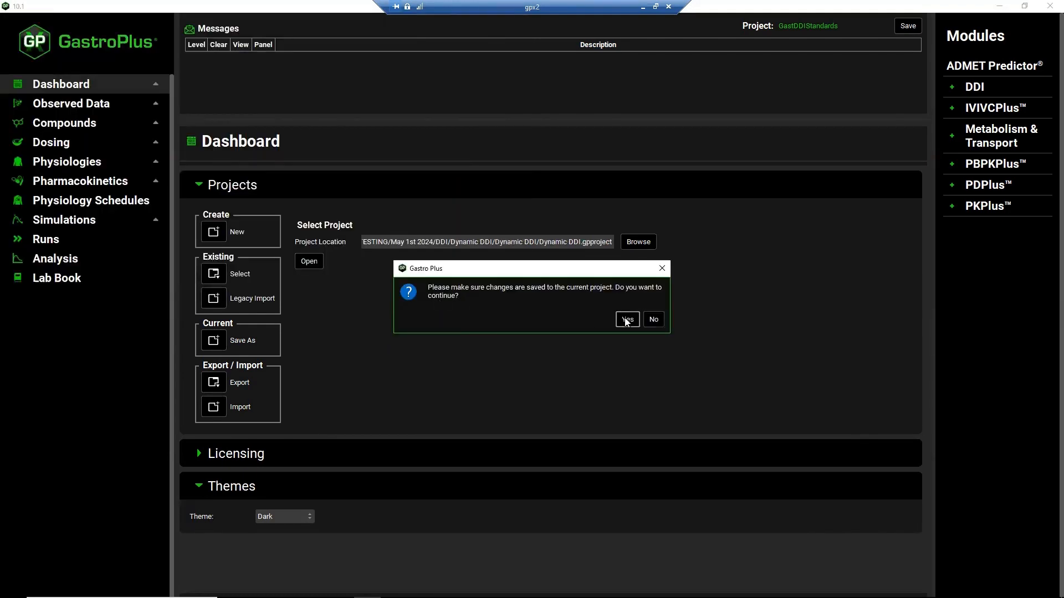
pyautogui.click(625, 320)
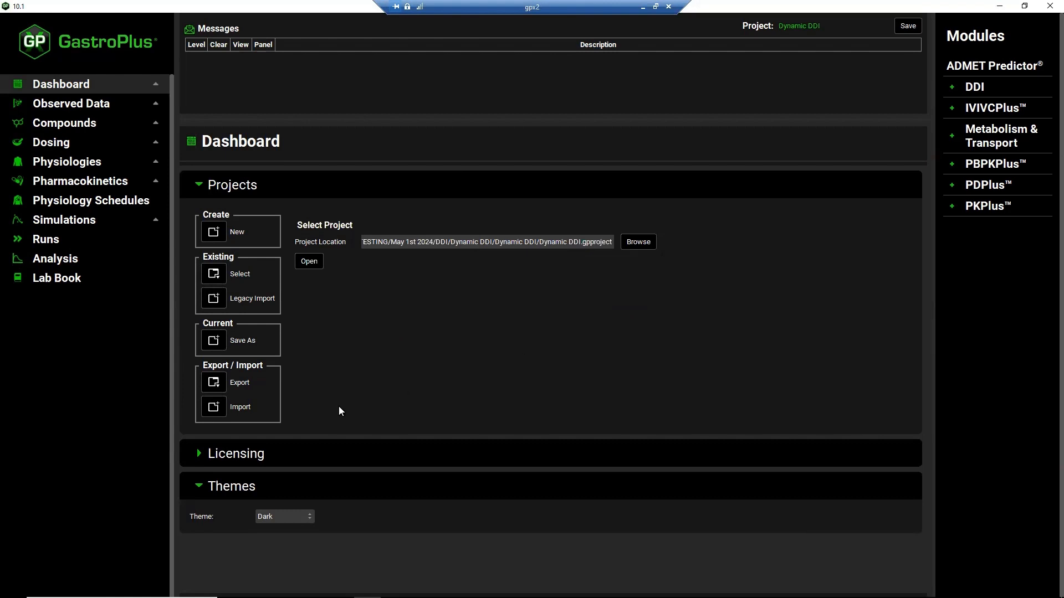
# Start an asset import into the Dynamic DDI project and set the asset type to Simulation.
pyautogui.click(214, 409)
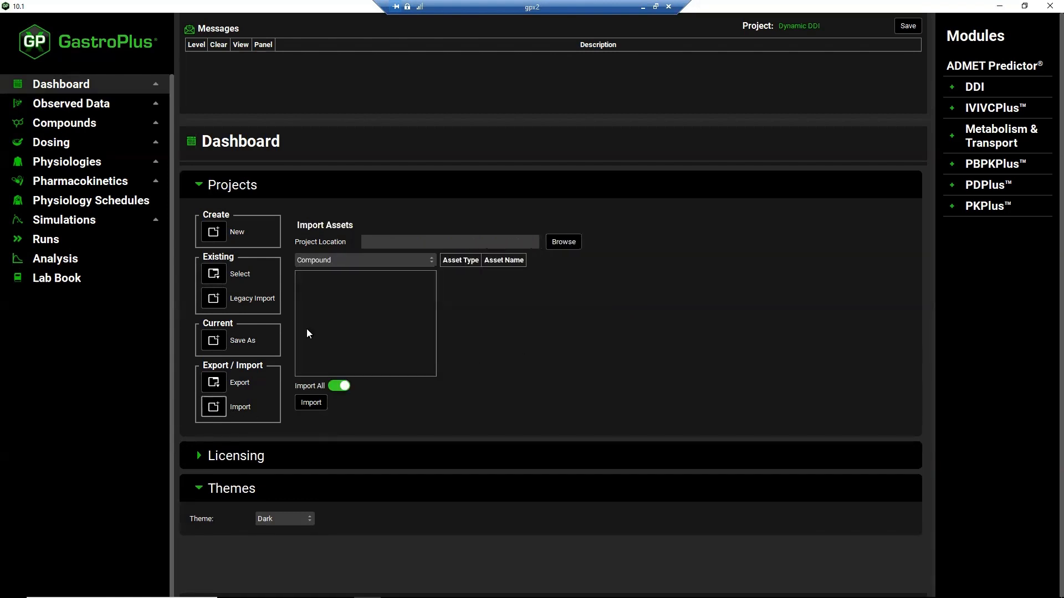
pyautogui.click(432, 260)
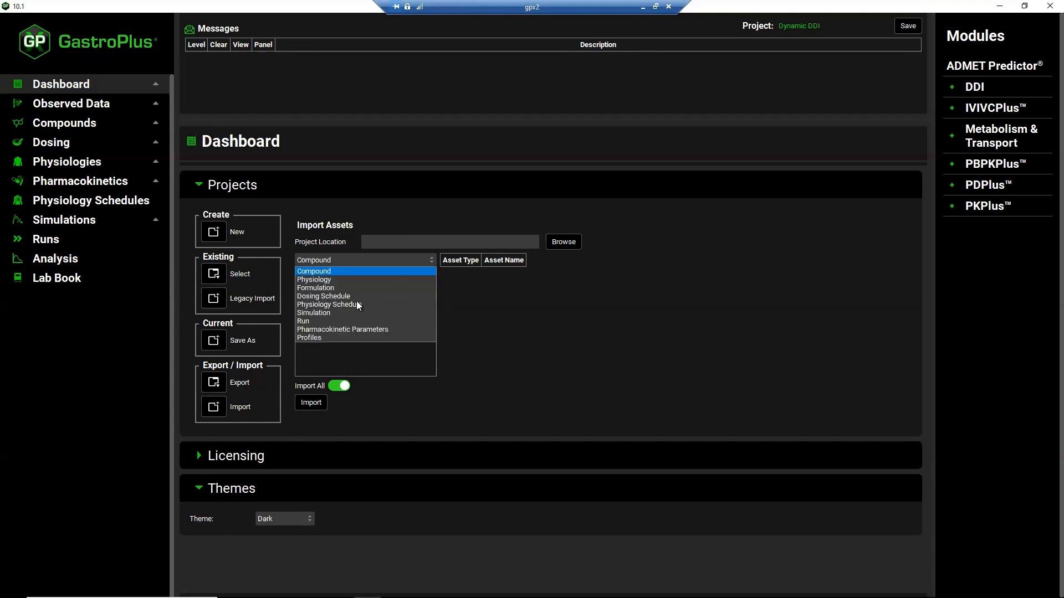
pyautogui.click(324, 313)
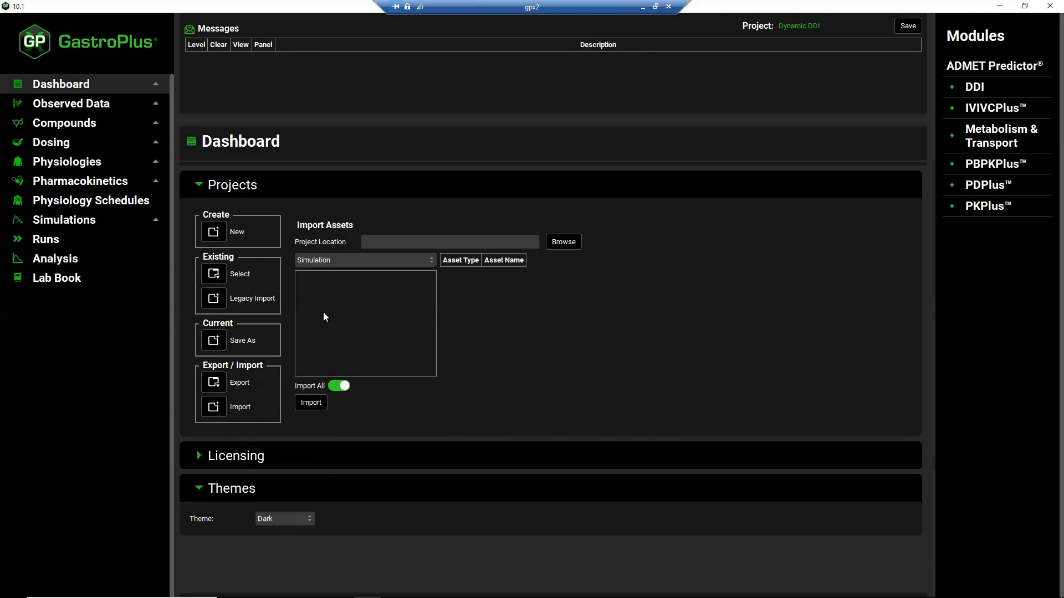
# Choose Quinidine-CompPK Export.gpproject from the May 1st 2024 DDI folder's GastDDIStandards subfolder as the import source and import all its assets.
pyautogui.click(571, 243)
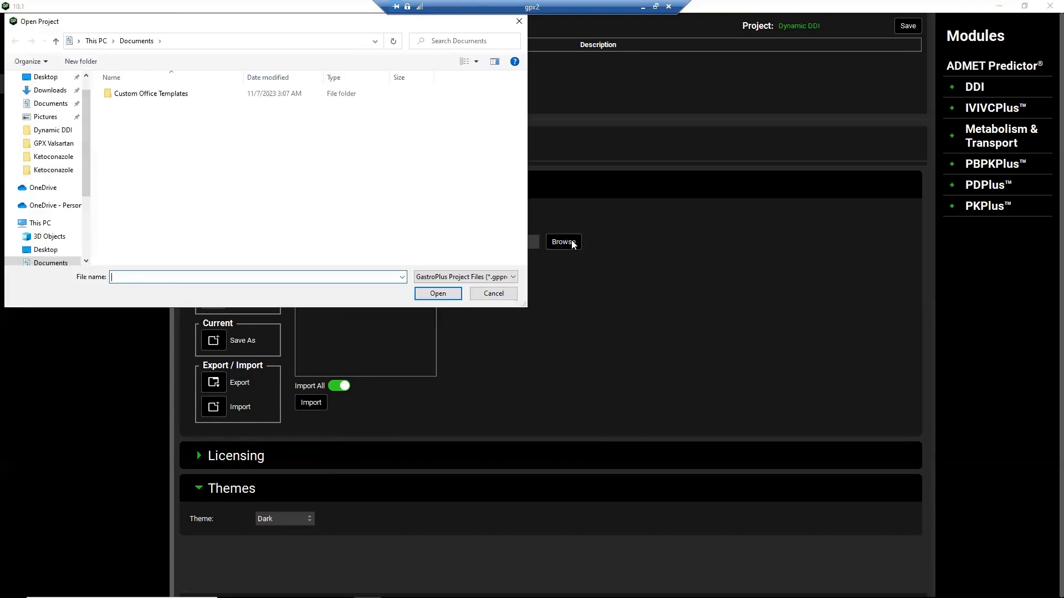
pyautogui.click(44, 78)
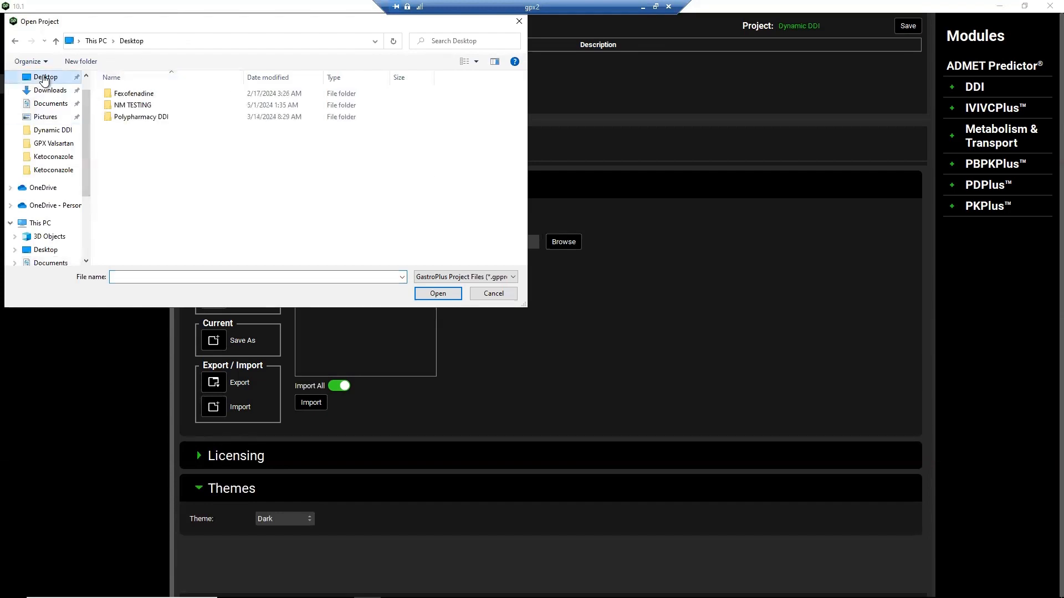
pyautogui.doubleClick(146, 106)
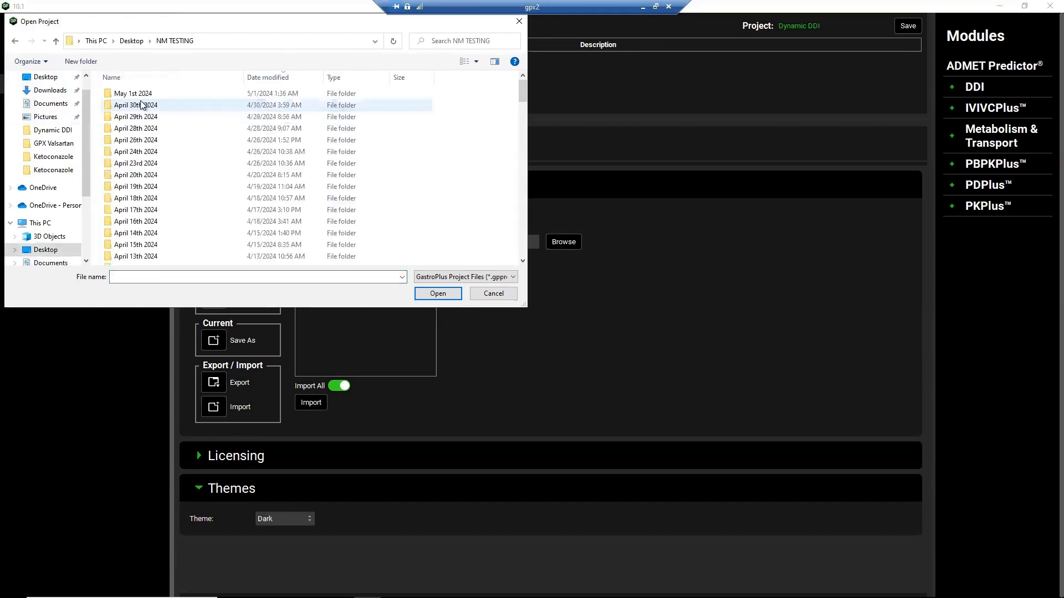
pyautogui.doubleClick(133, 96)
pyautogui.doubleClick(132, 94)
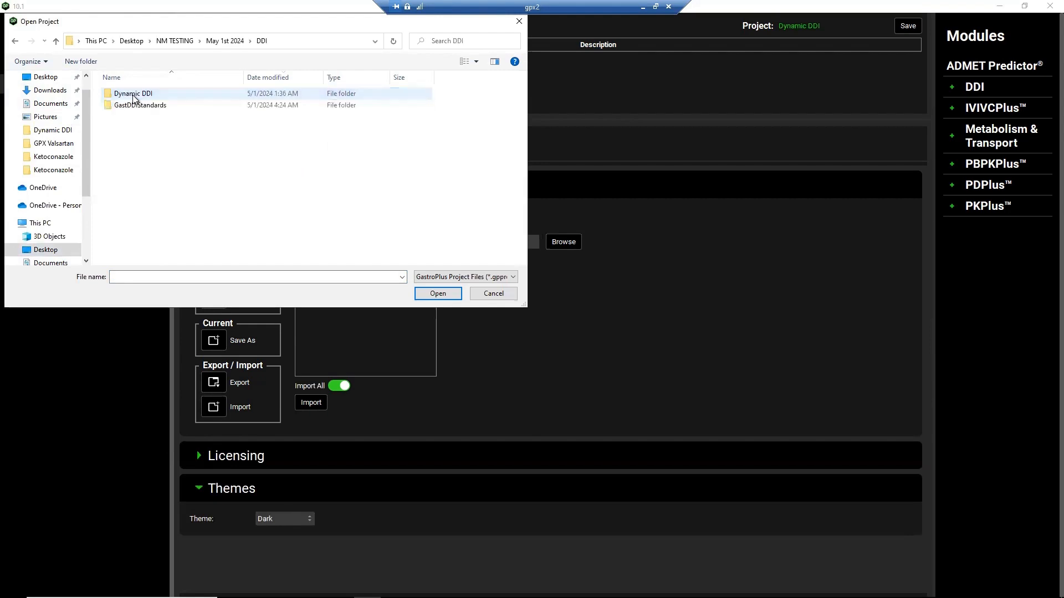
pyautogui.doubleClick(144, 106)
pyautogui.click(147, 106)
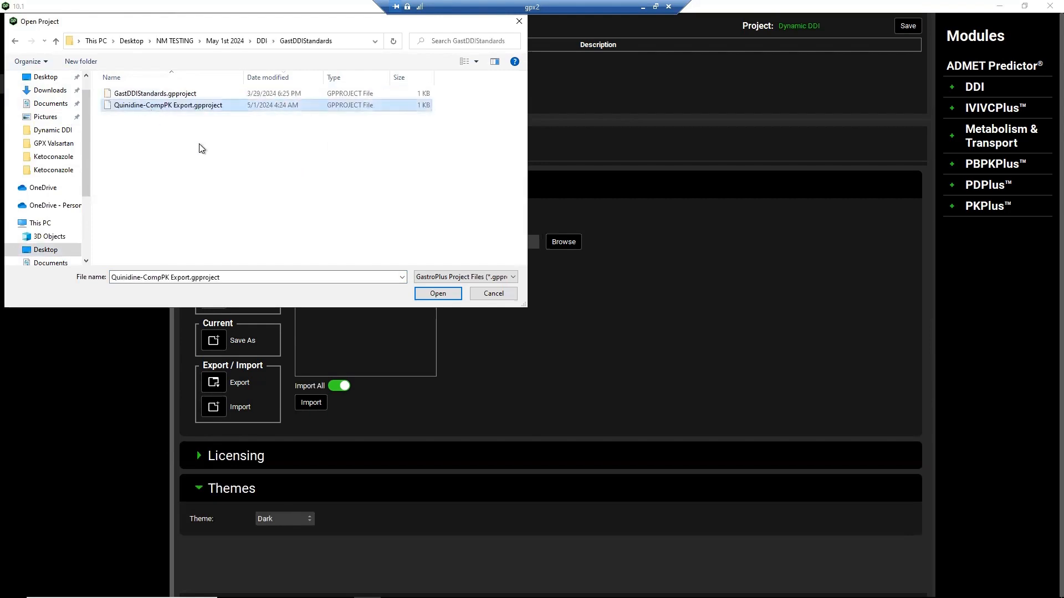
pyautogui.click(447, 294)
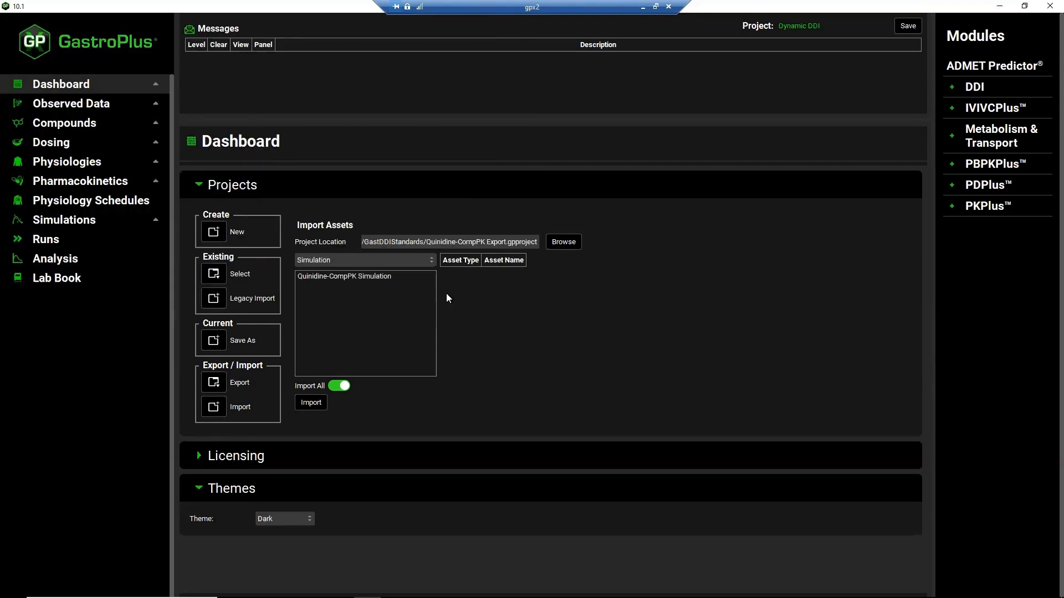
pyautogui.click(315, 403)
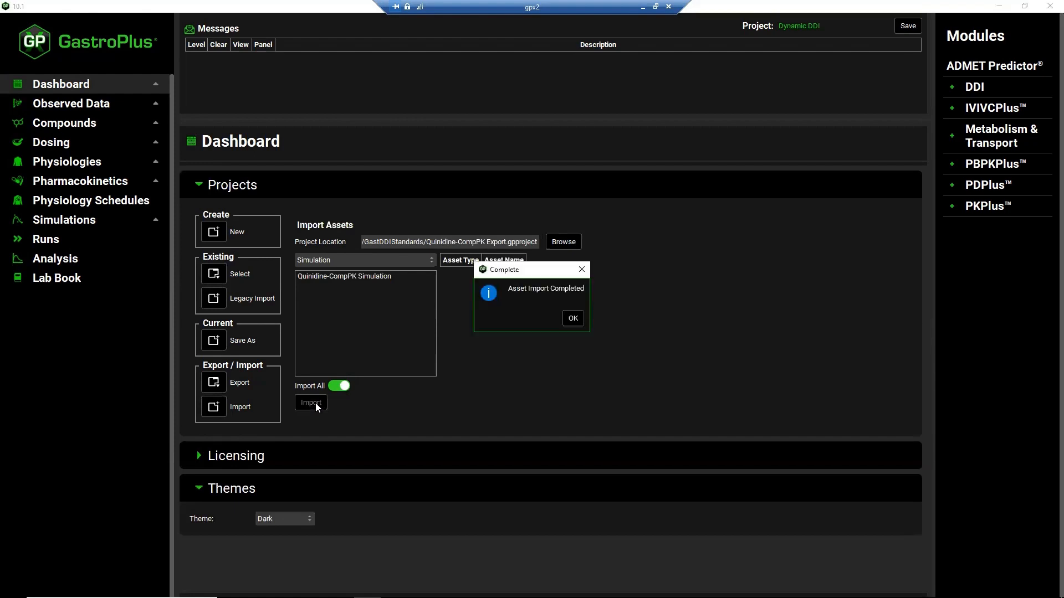
pyautogui.click(574, 319)
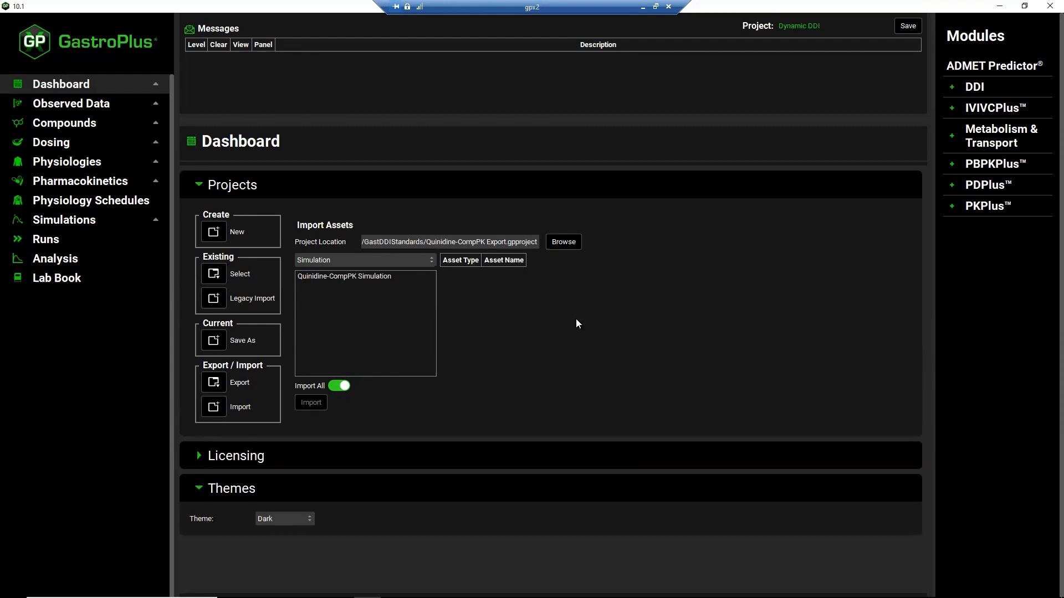
# Show the Perpetrators section of the DDI module to check for the imported Quinidine compound and simulation.
pyautogui.click(972, 88)
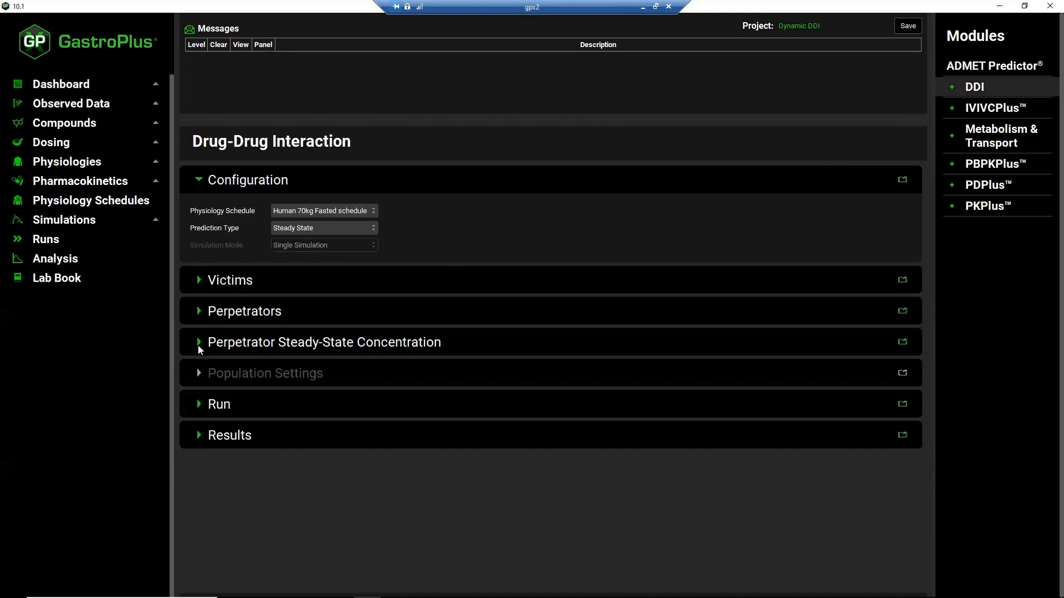
pyautogui.click(199, 313)
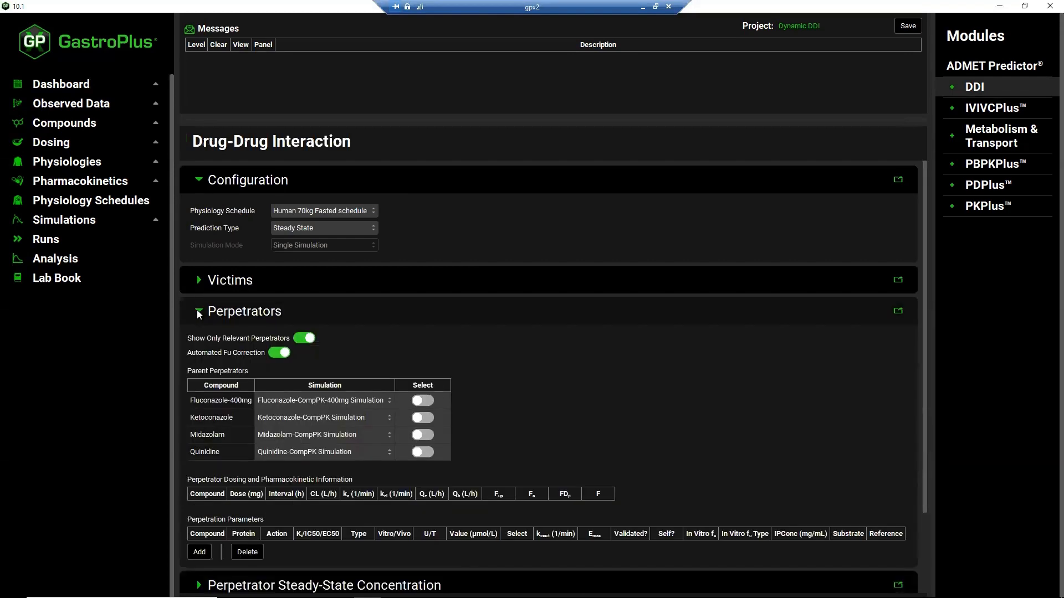